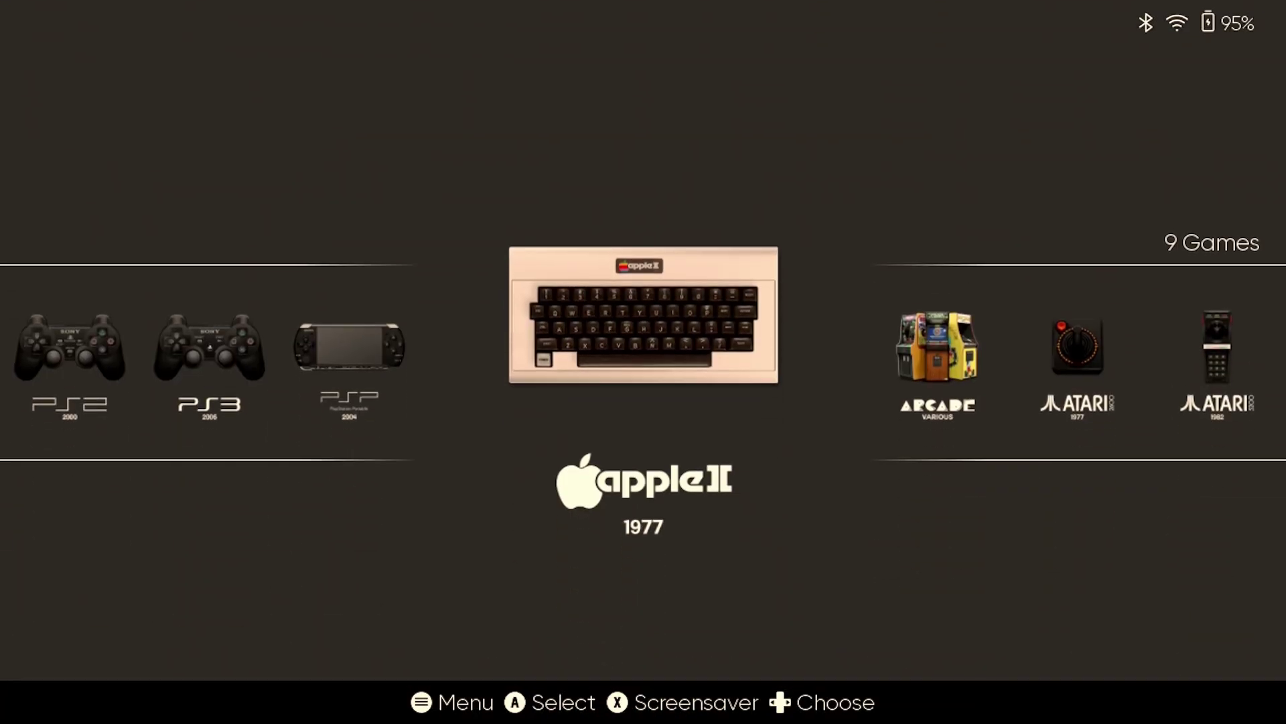
Open the Microsoft Xbox 360 game list from the system carousel
key("Right")
key("Right")
key("Right")
key("Right")
key("Right")
key("Right")
key("Right")
key("Right")
key("Right")
key("Right")
key("Right")
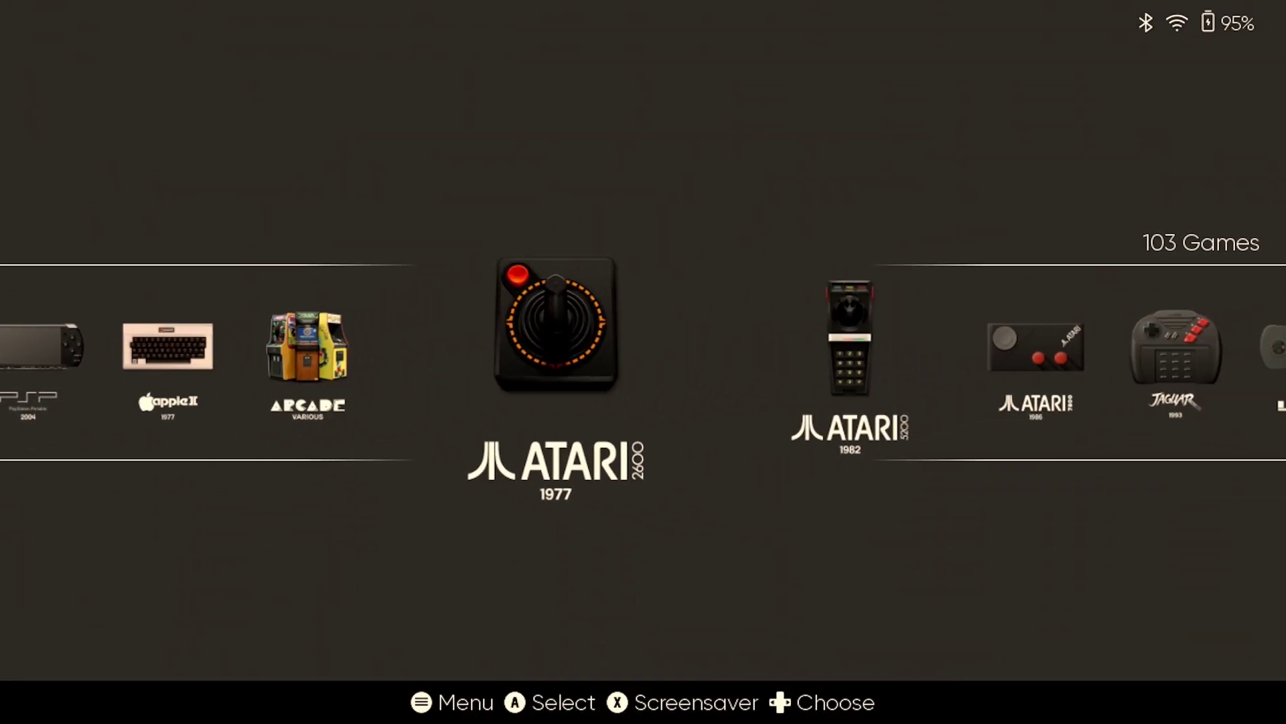
key("Right")
key("Right")
key("Right")
key("Right")
key("Right")
key("Right")
key("Right")
key("Right")
key("Return")
Try to launch Rumble Roses XX (USA) (En,Ja) and dismiss the assertion dialog by exiting the program
key("Down")
key("Down")
key("Down")
key("Return")
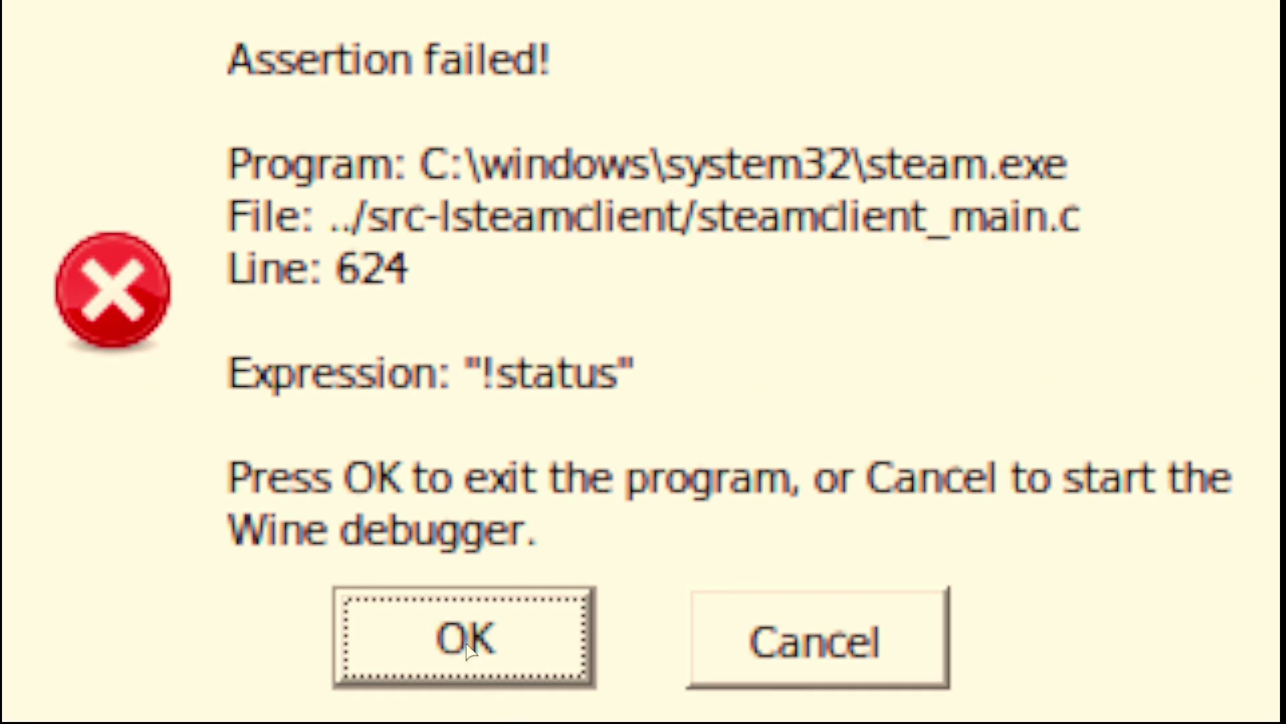
left_click(467, 647)
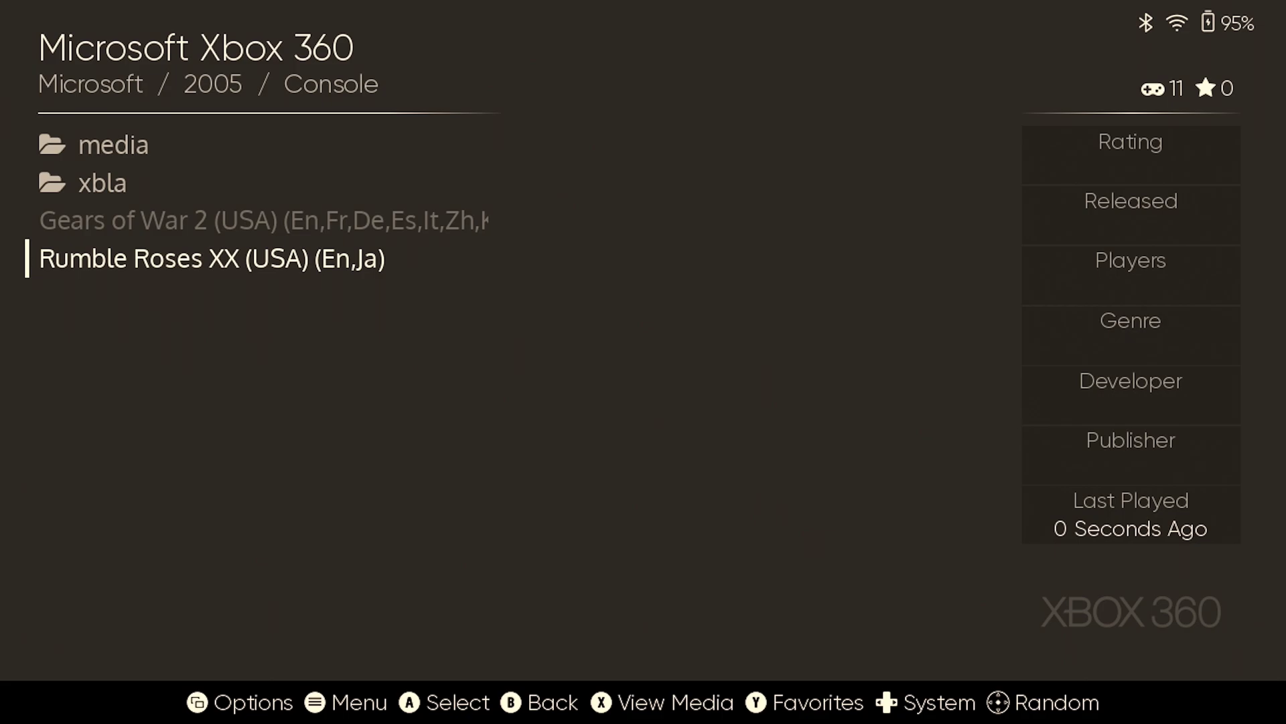
Quit ES-DE through its main menu and confirm the exit
key("Escape")
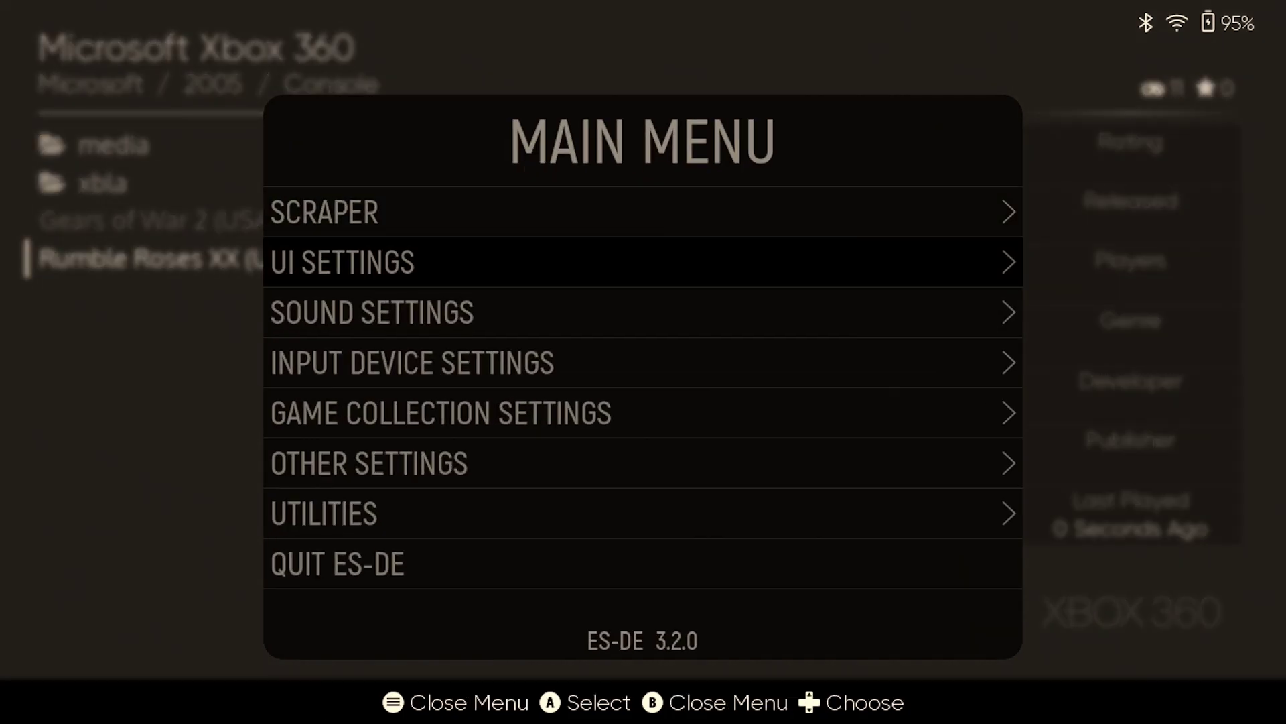
key("Down")
key("Down")
key("Down")
key("Down")
key("Down")
key("Return")
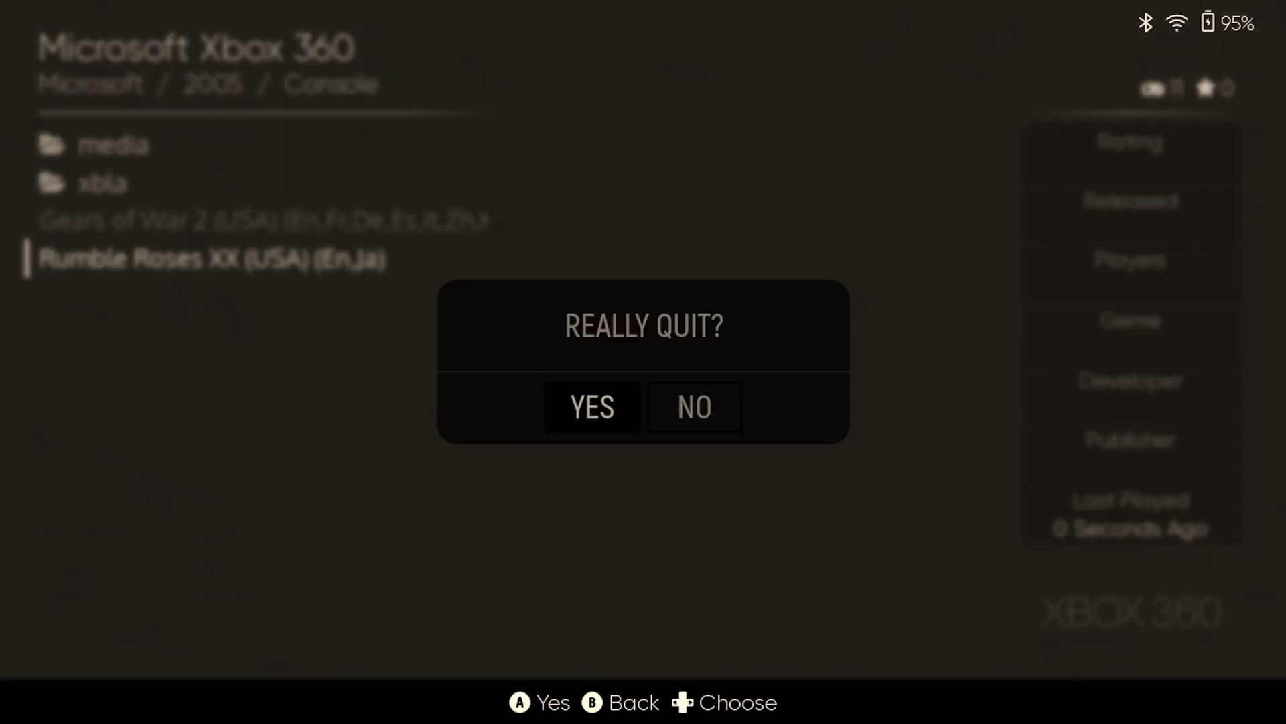
key("Return")
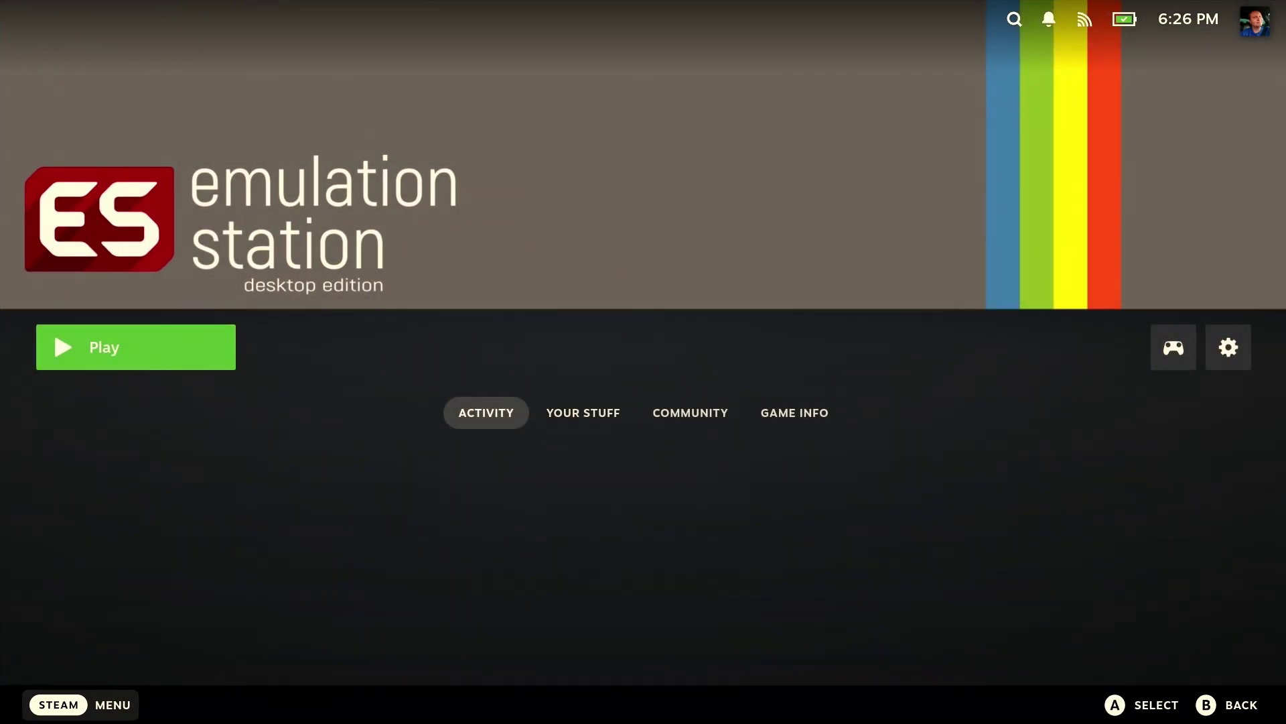
Switch the Steam Deck from Gaming Mode to the desktop using the power options
left_click(58, 704)
left_click(98, 529)
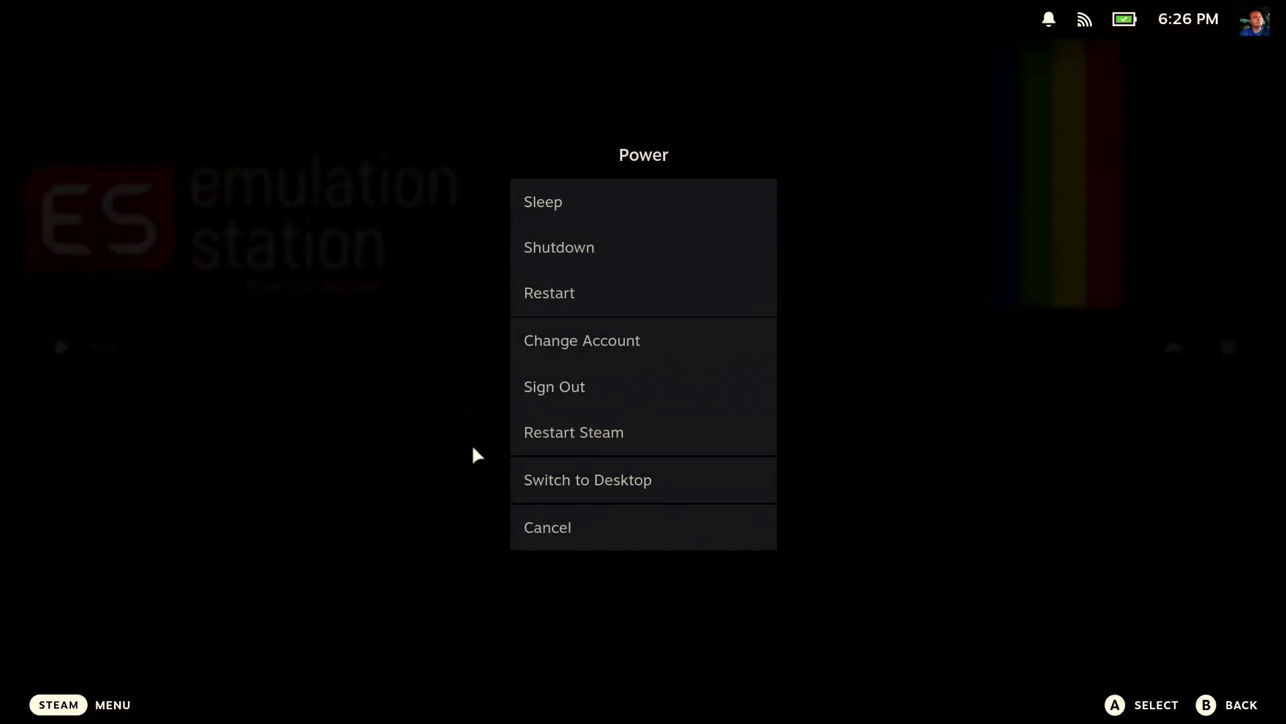
left_click(585, 486)
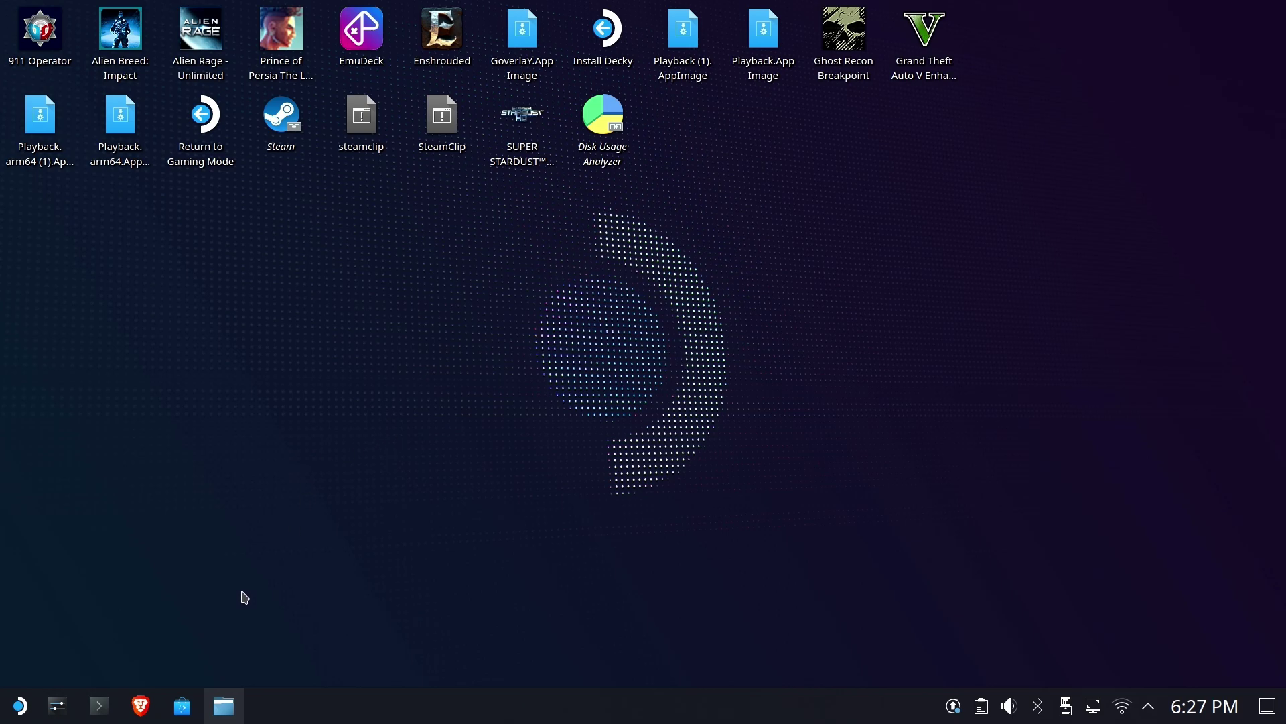
Start Steam on the desktop, search the library for "proton" and show the Proton 9.0 tool page
left_click(313, 144)
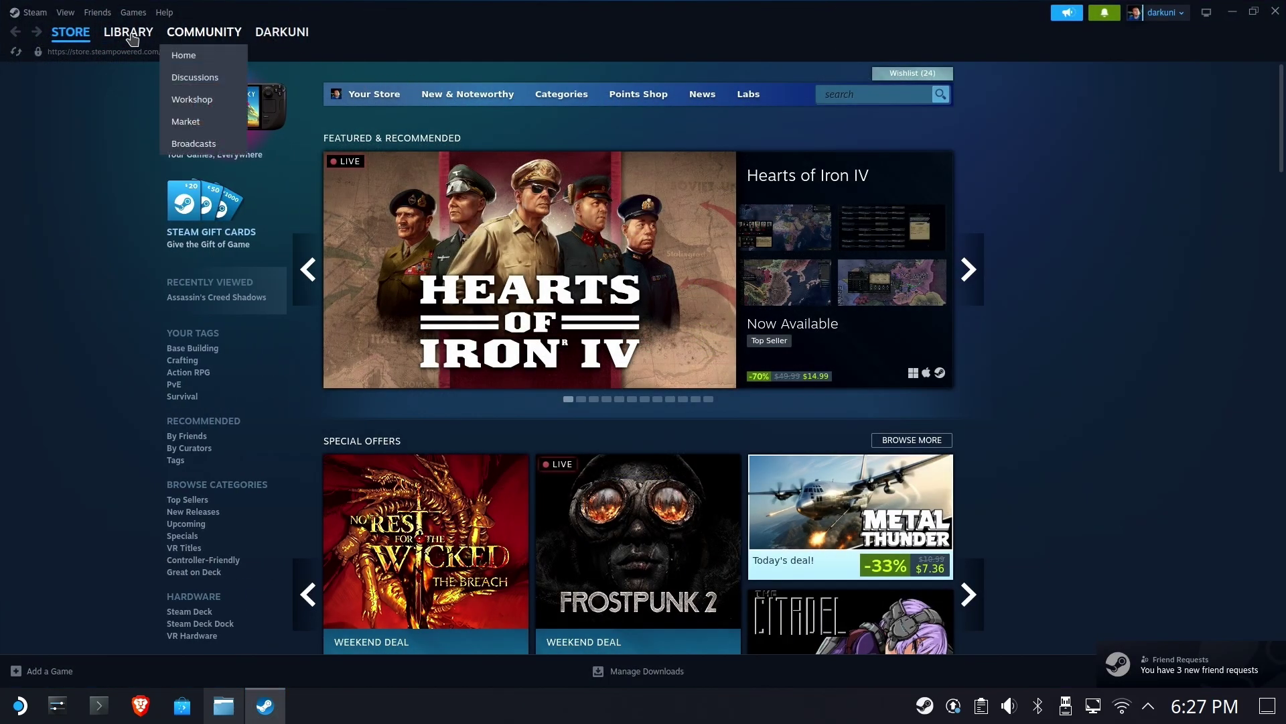
left_click(128, 34)
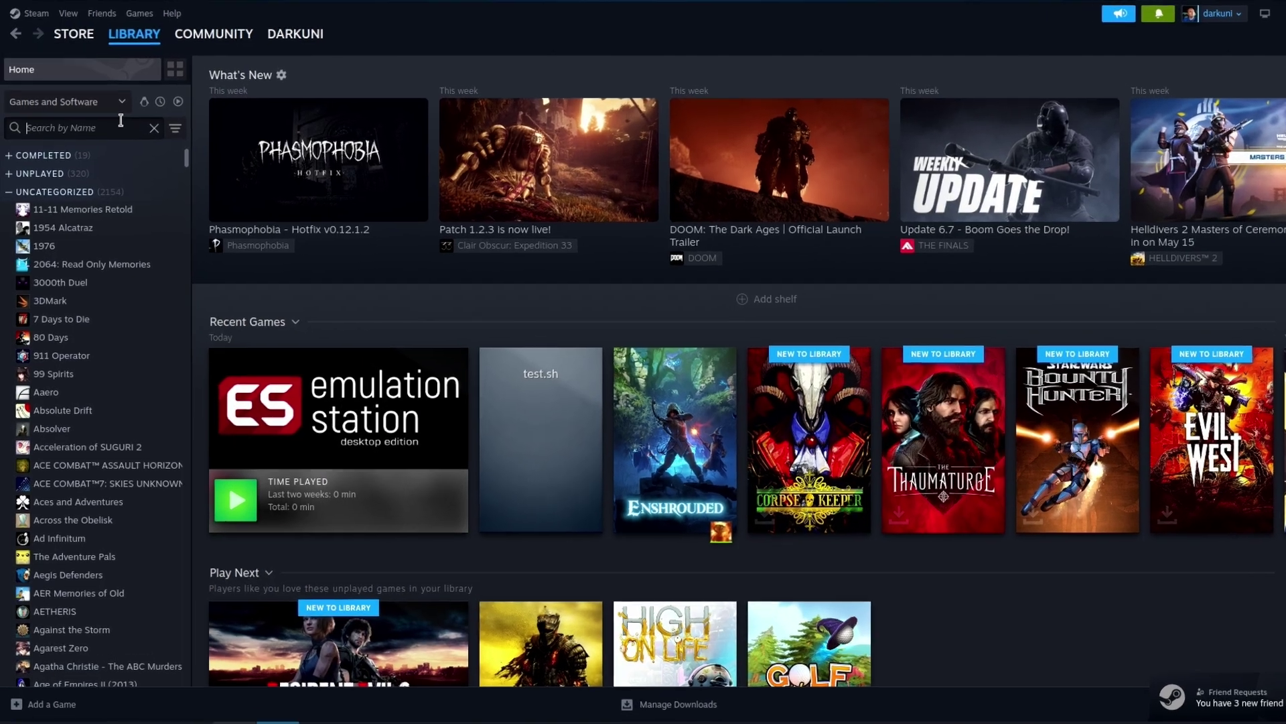
left_click(119, 114)
type("proton")
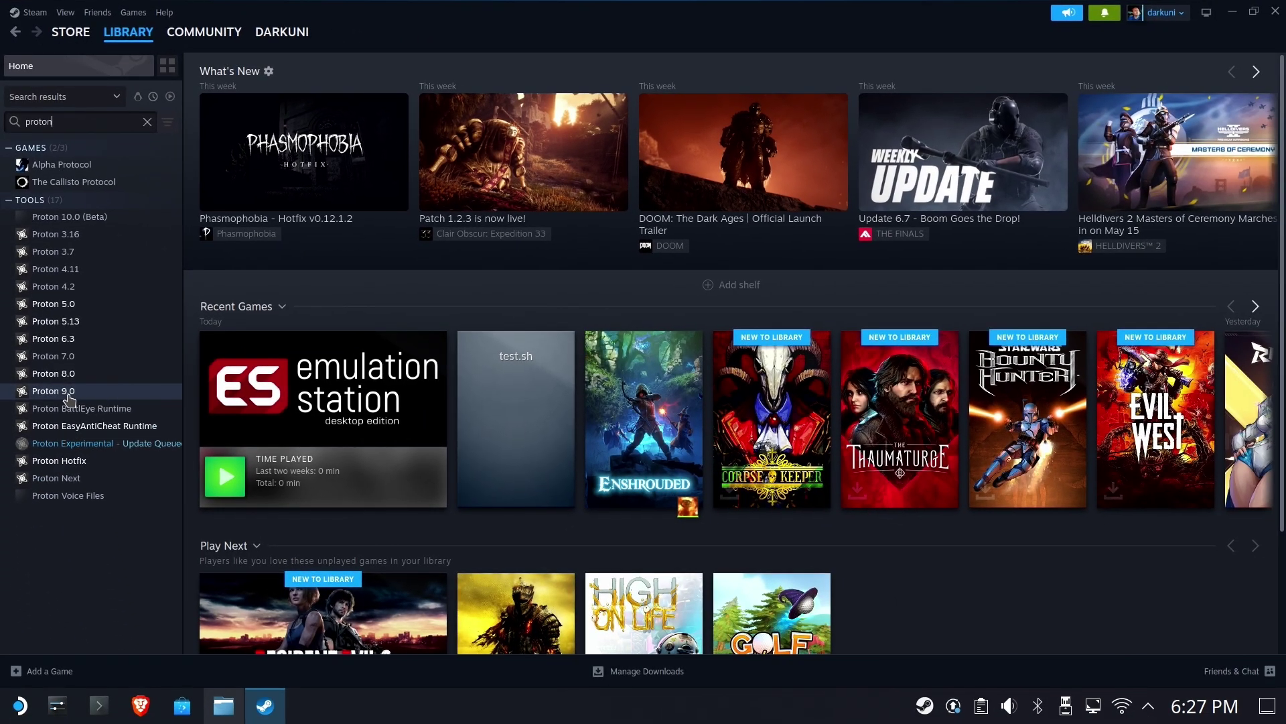
left_click(67, 393)
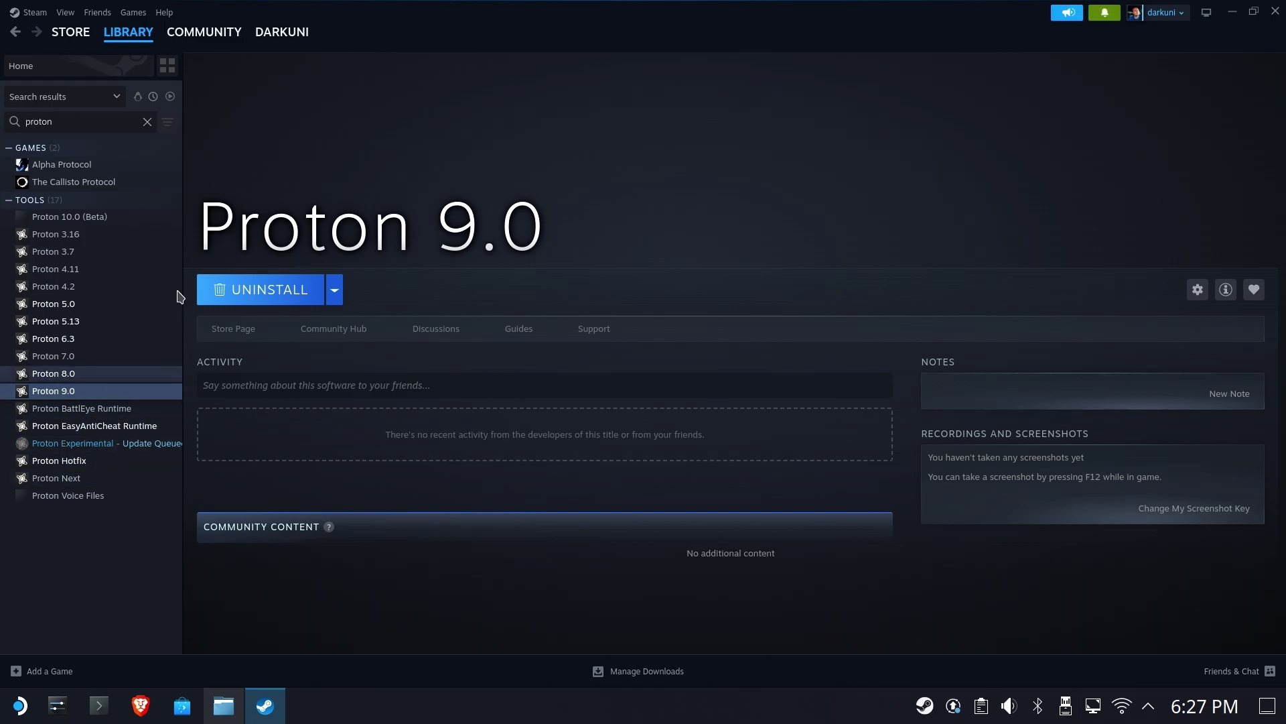
Browse Proton 9.0's installed files from its properties and go up to the common folder to check the Proton folder names
left_click(1198, 290)
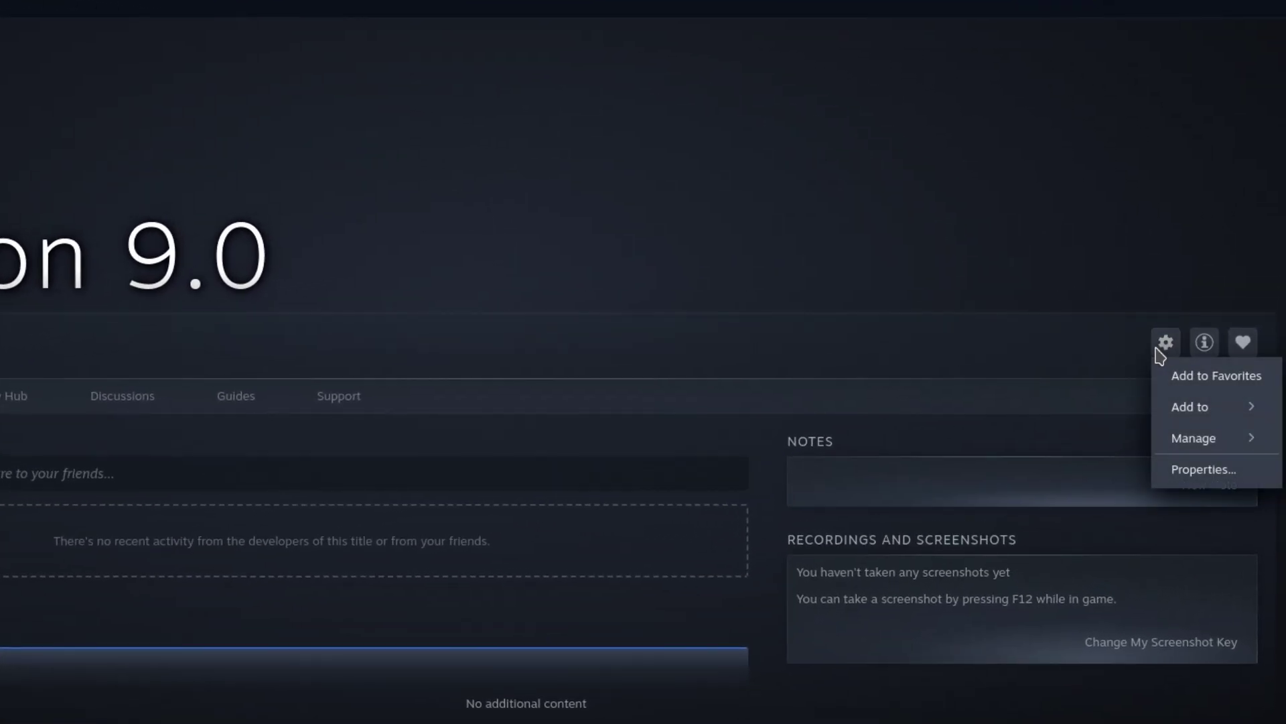
left_click(1184, 472)
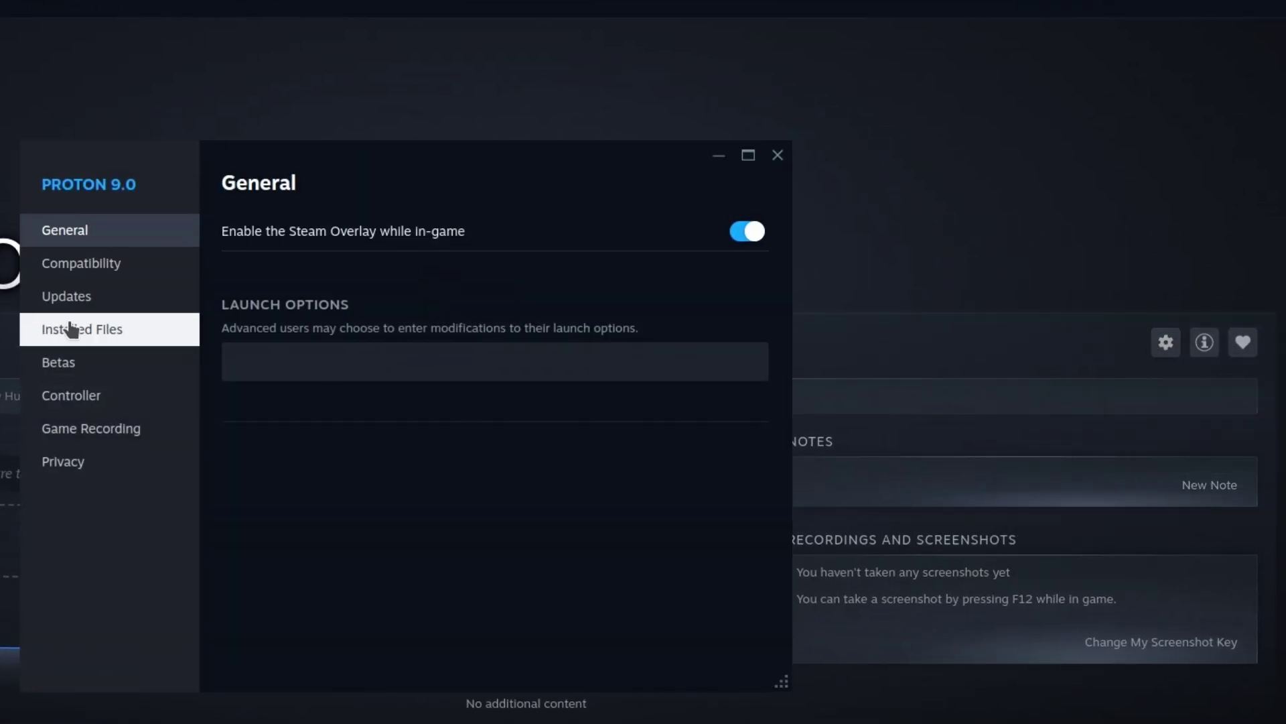
left_click(72, 329)
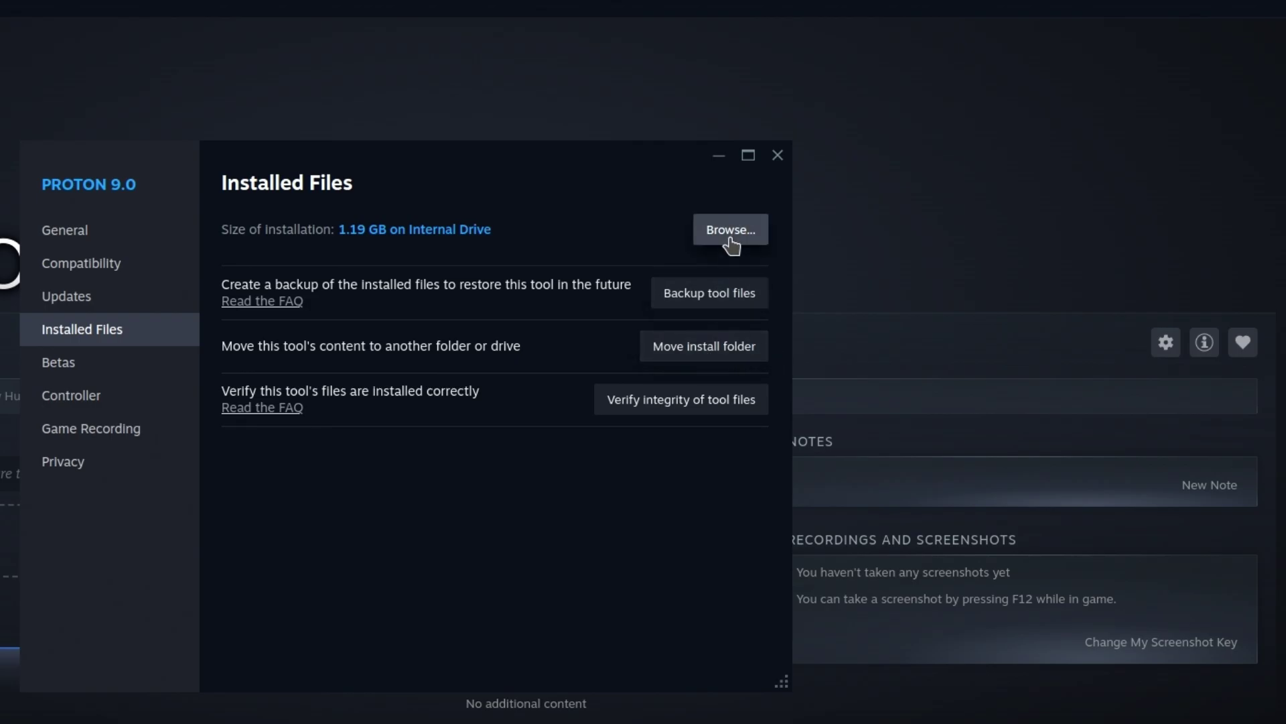
left_click(730, 235)
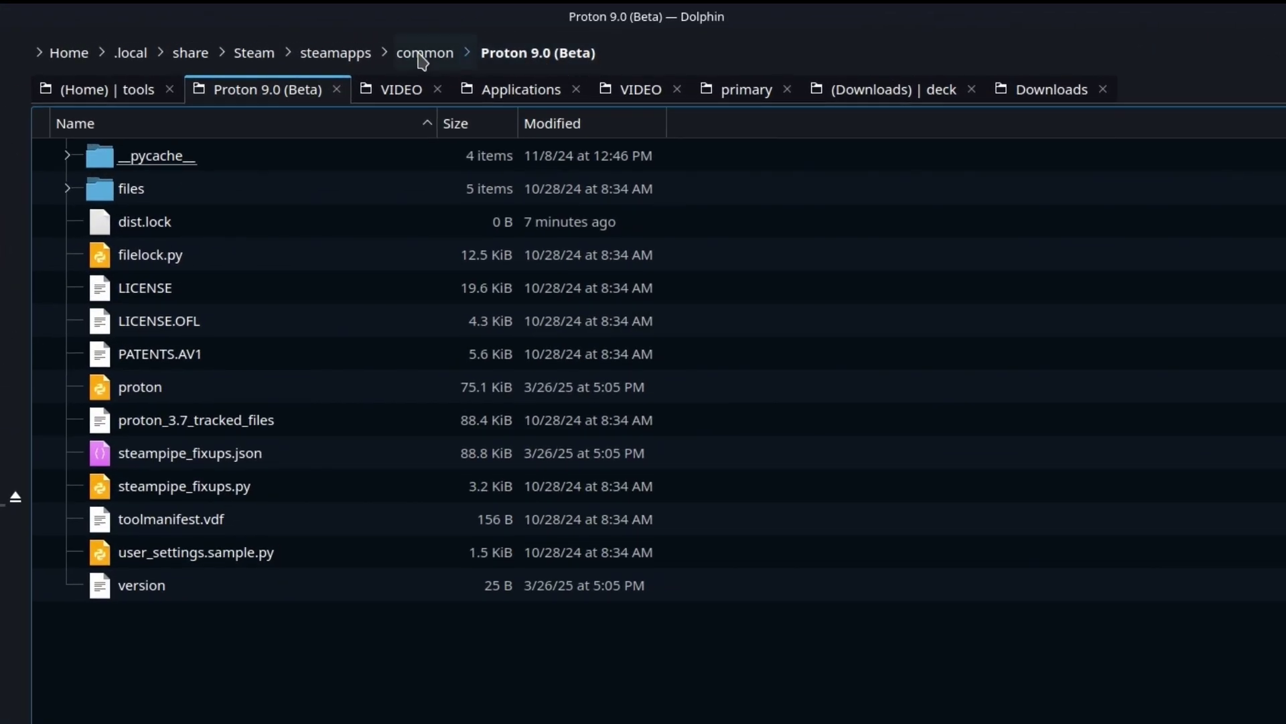
left_click(421, 56)
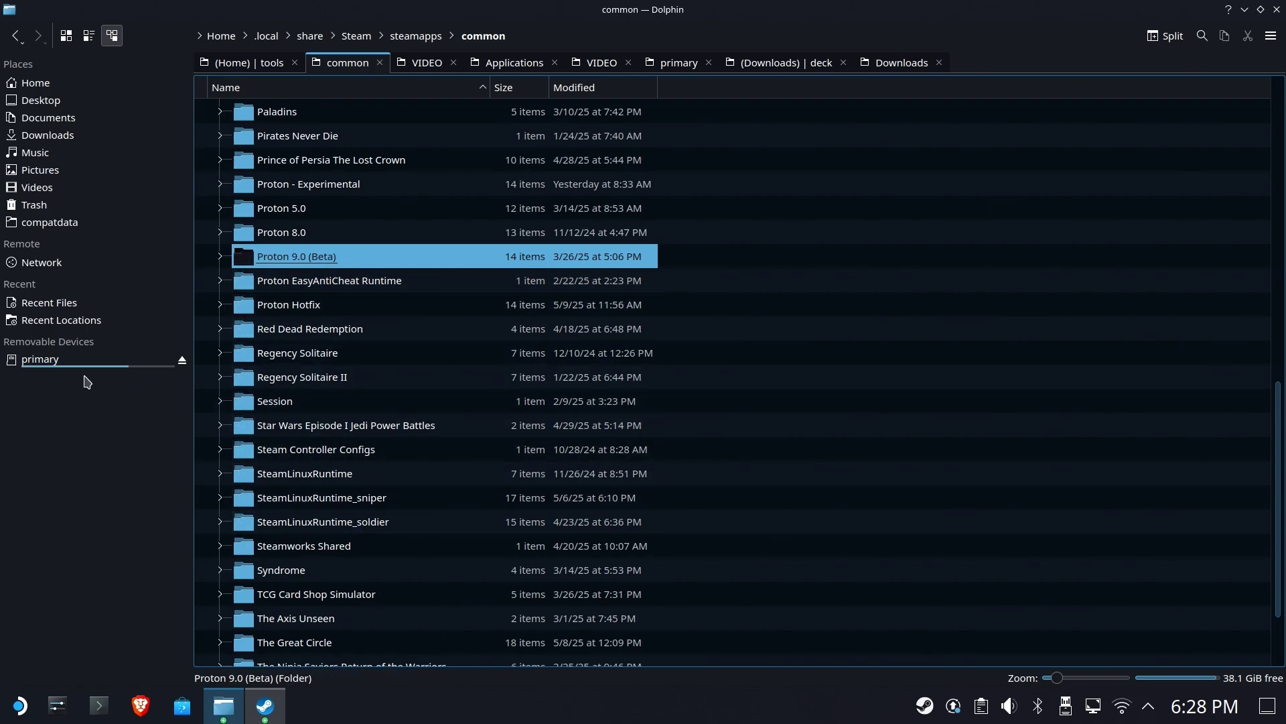
Go to the EmuVirtual/Emulation/tools/launchers folder in the home directory and open xenia.sh with Kate
left_click(36, 83)
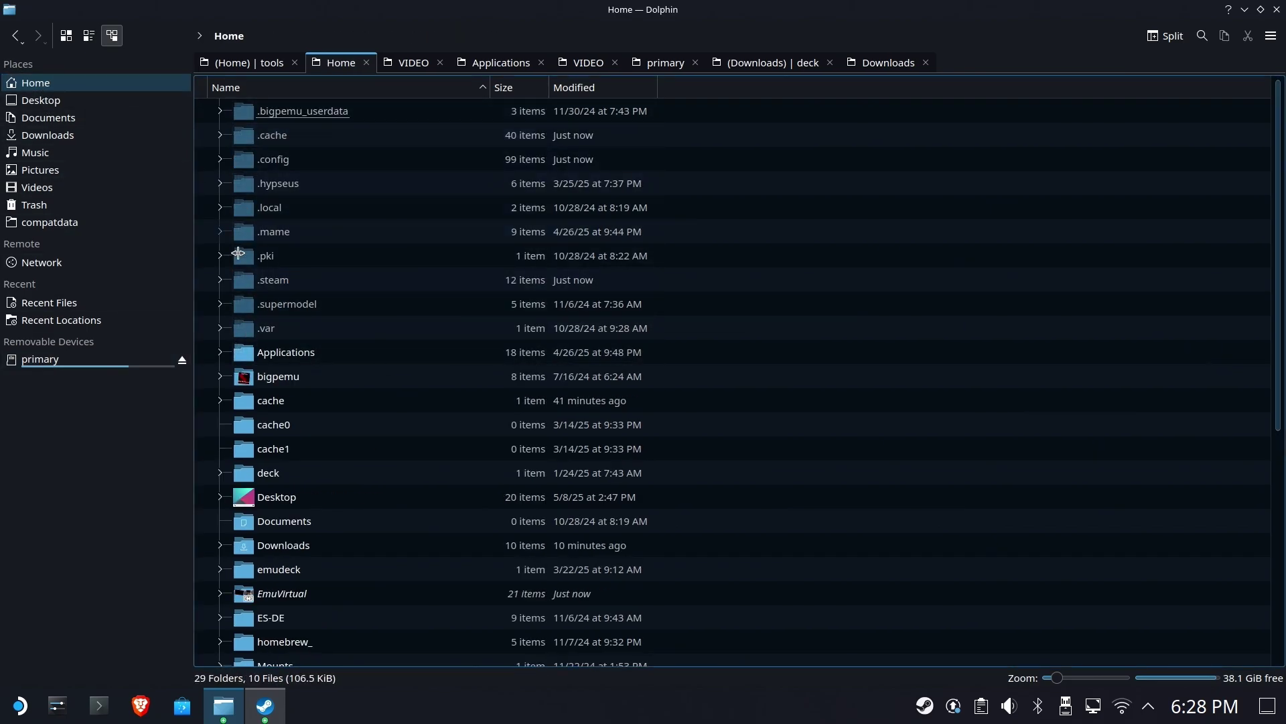
left_click(284, 596)
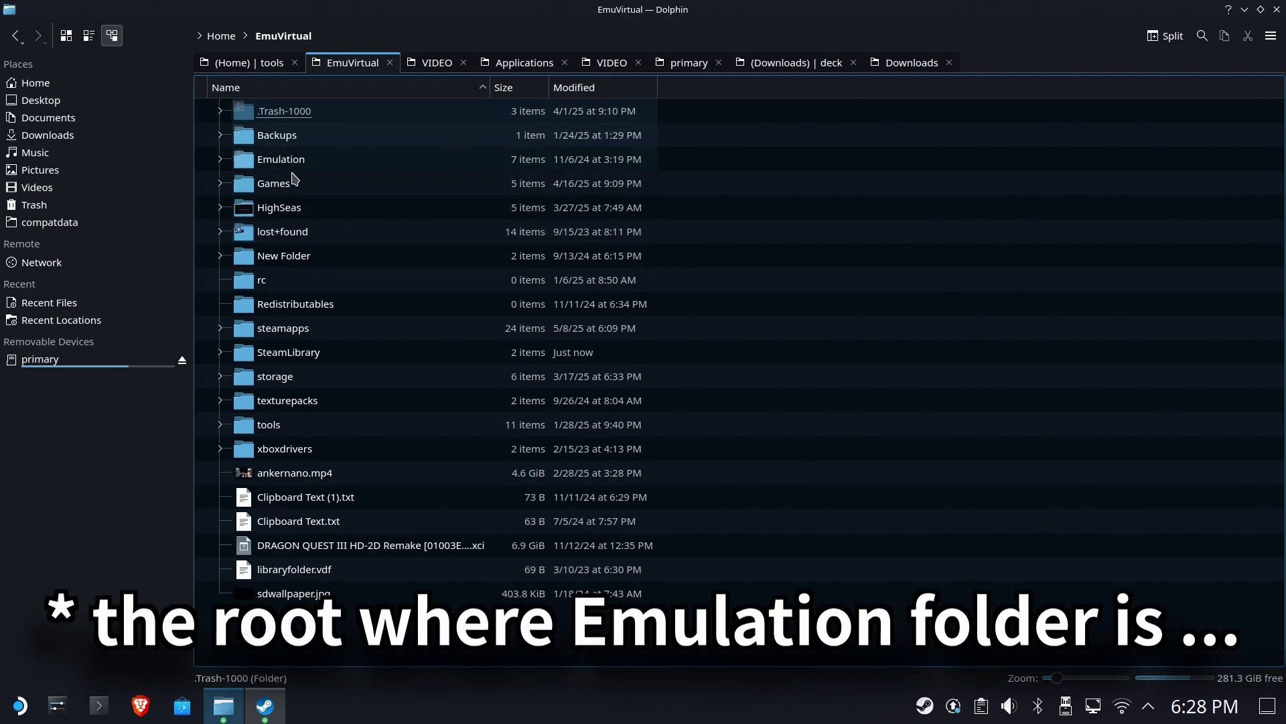
left_click(280, 161)
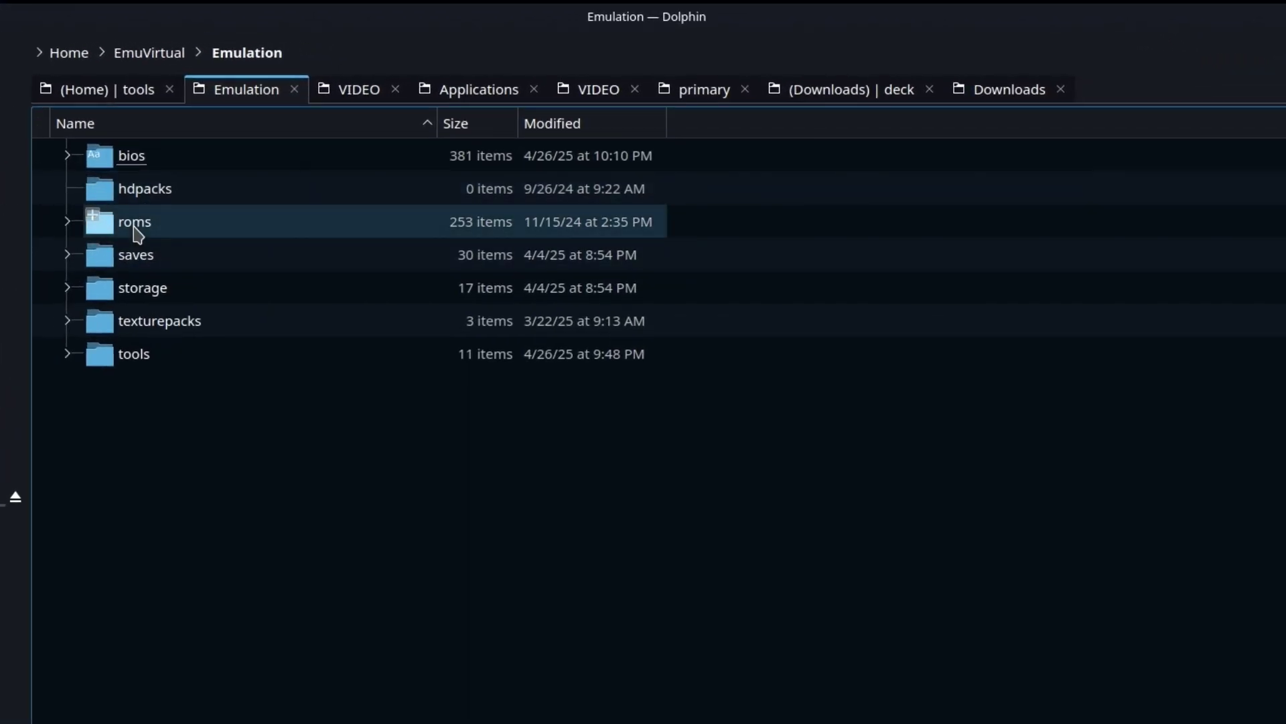
left_click(137, 357)
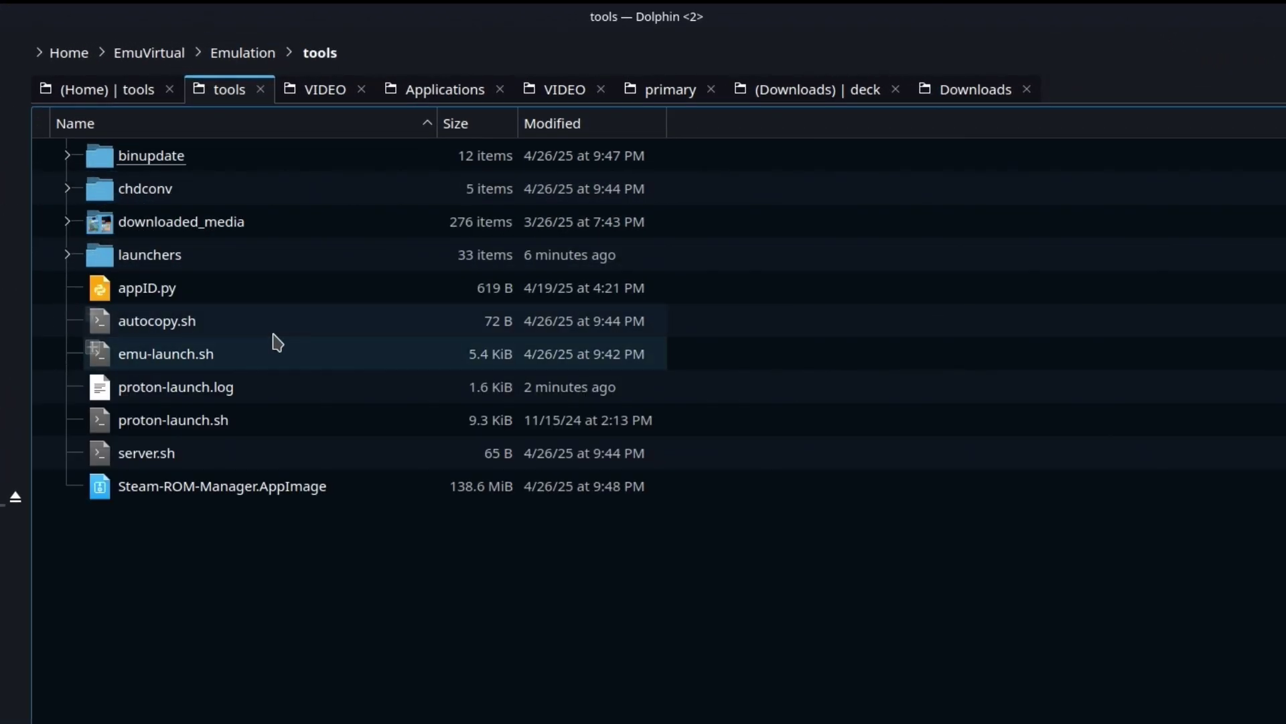
left_click(130, 267)
scroll(395, 308, "down", 3)
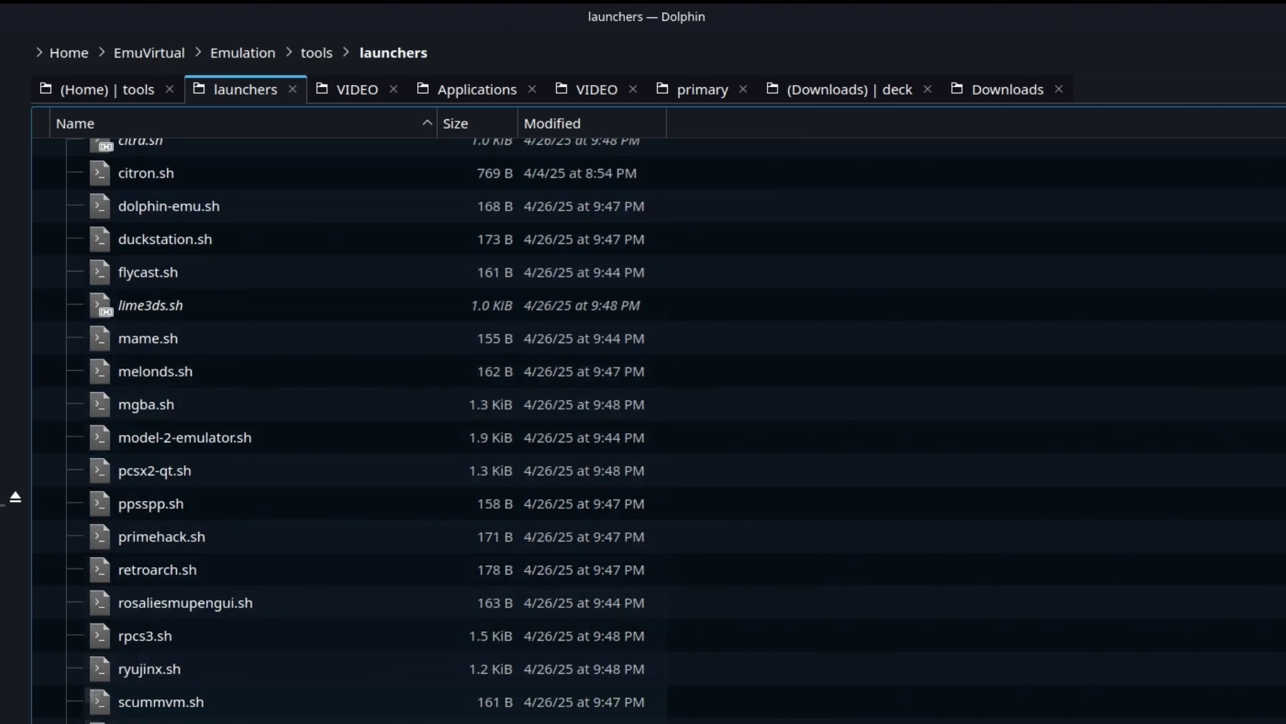
right_click(280, 633)
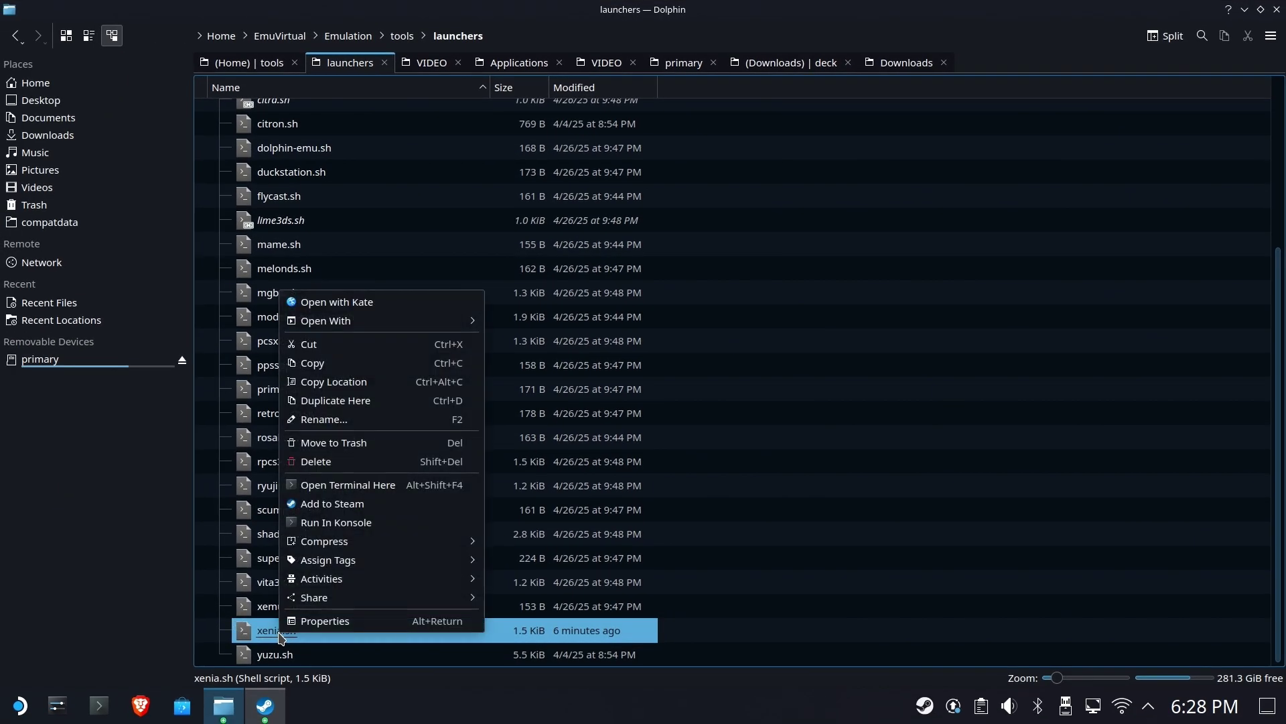
left_click(362, 303)
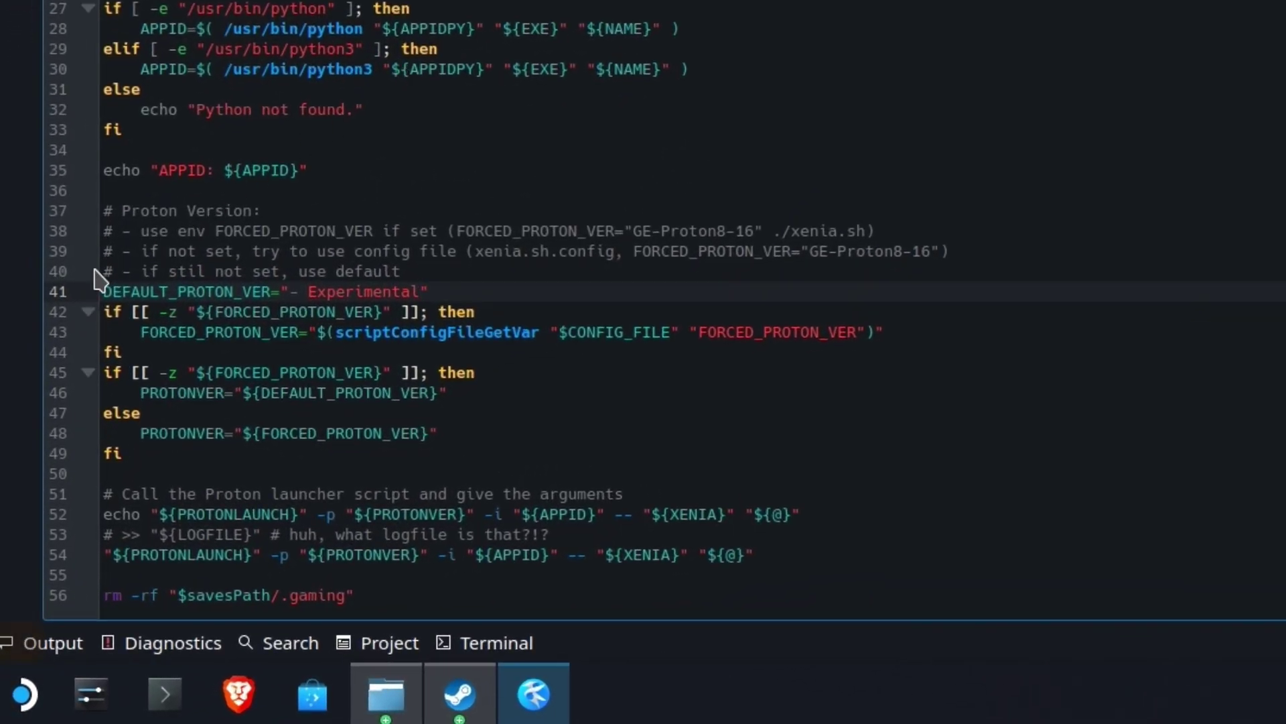
Change the DEFAULT_PROTON_VER value on line 41 of xenia.sh to "9.0 (Beta)"
left_click(61, 296)
left_click(435, 292)
left_click_drag(290, 291, 421, 291)
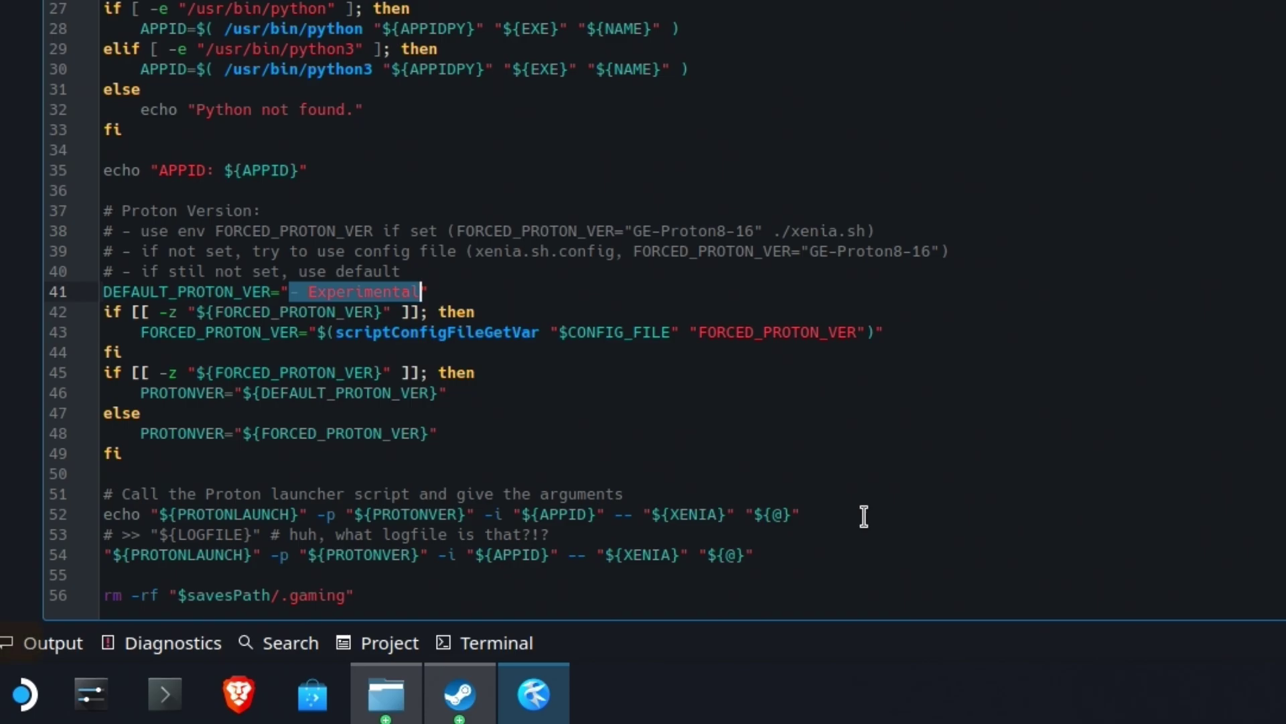
type("9.0")
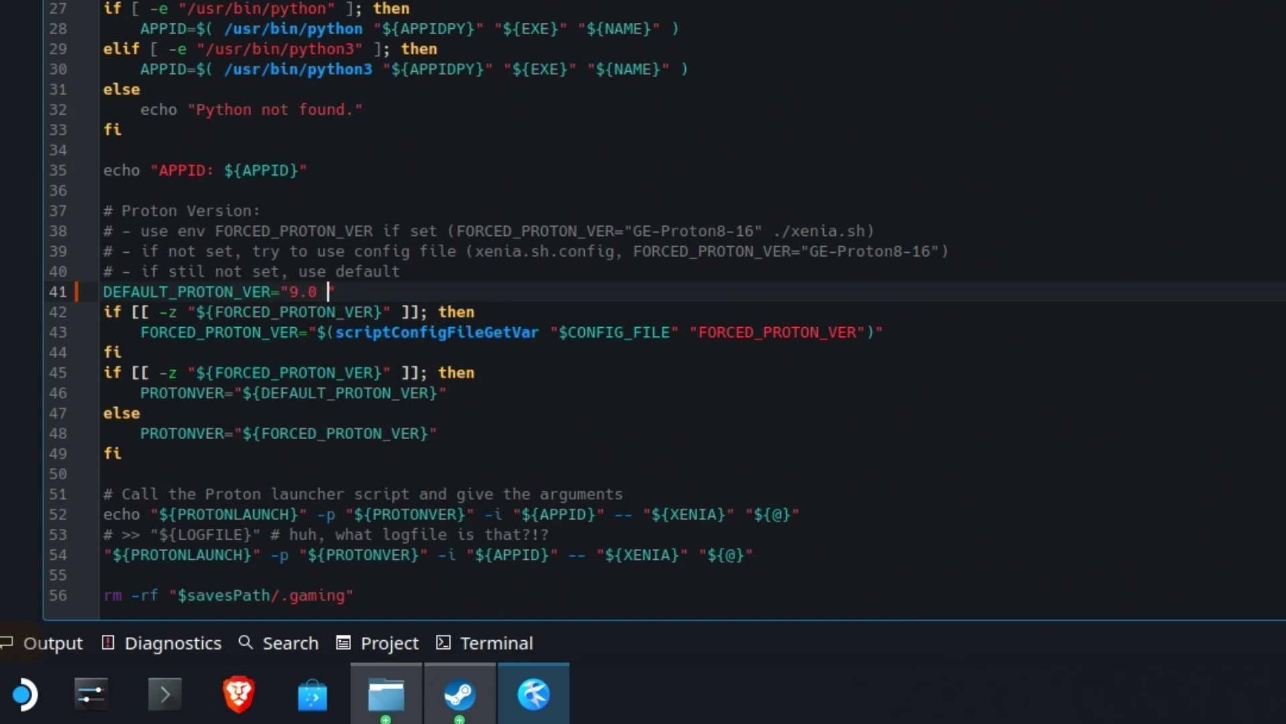
type(" (Beta")
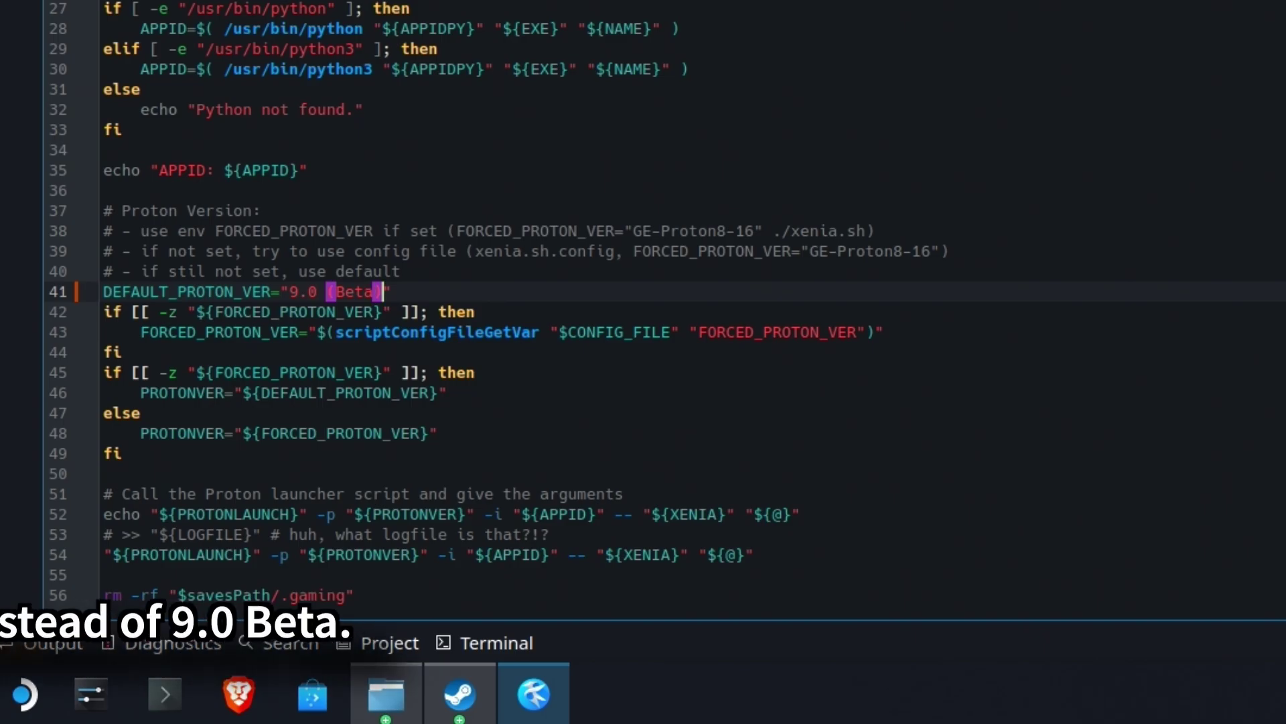
left_click(642, 349)
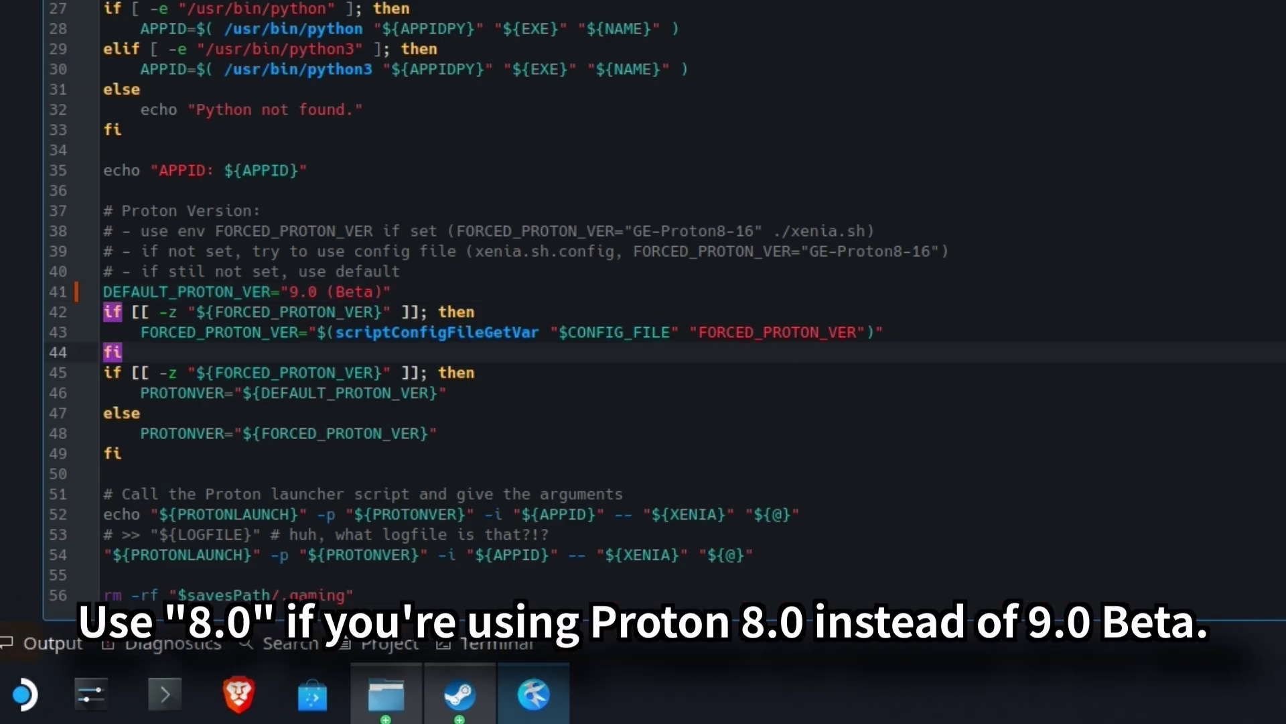
Enlarge the script text and highlight the DEFAULT_PROTON_VER line to review the edit
key("ctrl+plus")
key("ctrl+plus")
key("ctrl+plus")
scroll(644, 449, "down", 1)
left_click(564, 442)
key("shift+Home")
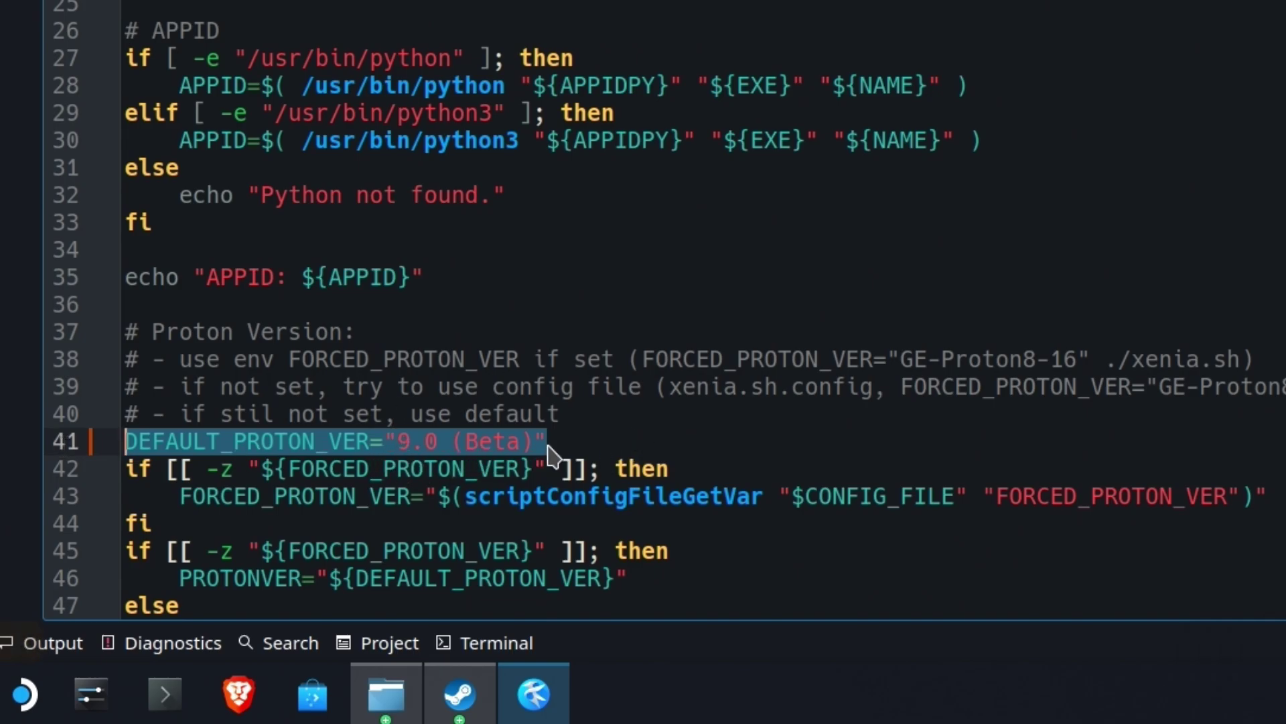
left_click(998, 275)
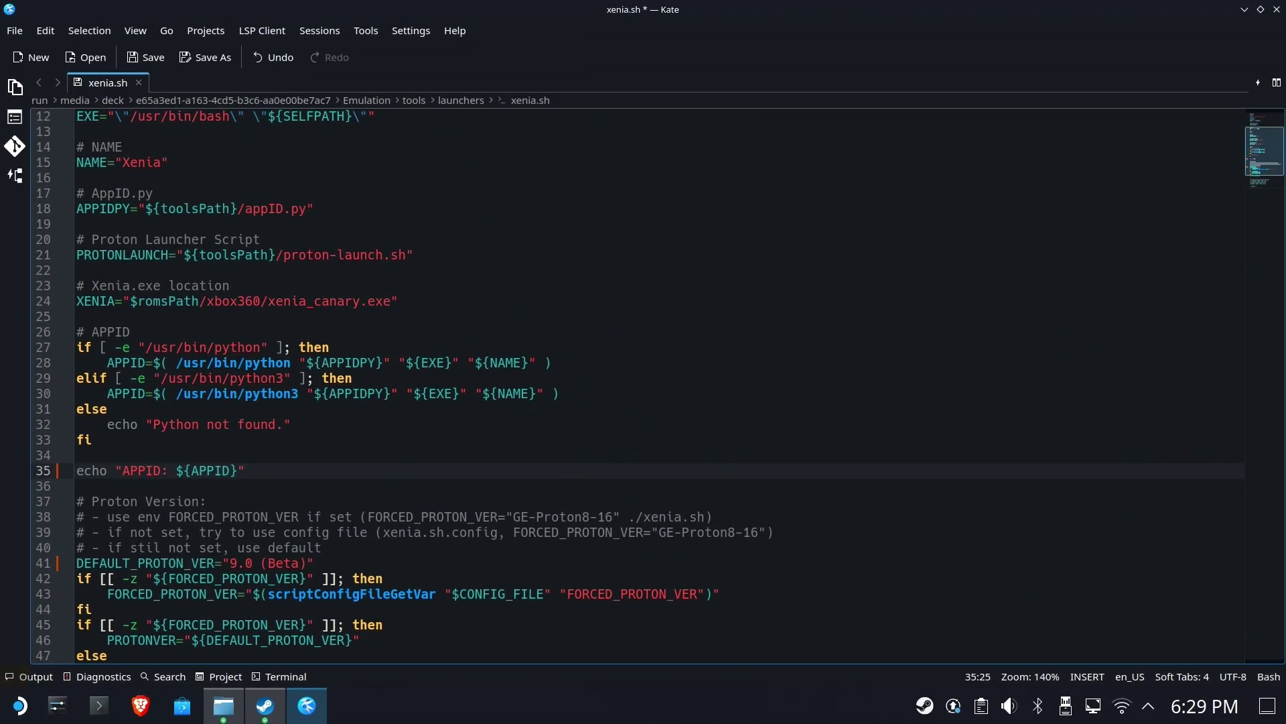
Save xenia.sh, then close the editor, the Proton 9.0 properties and the Steam window
key("ctrl+s")
left_click(1276, 10)
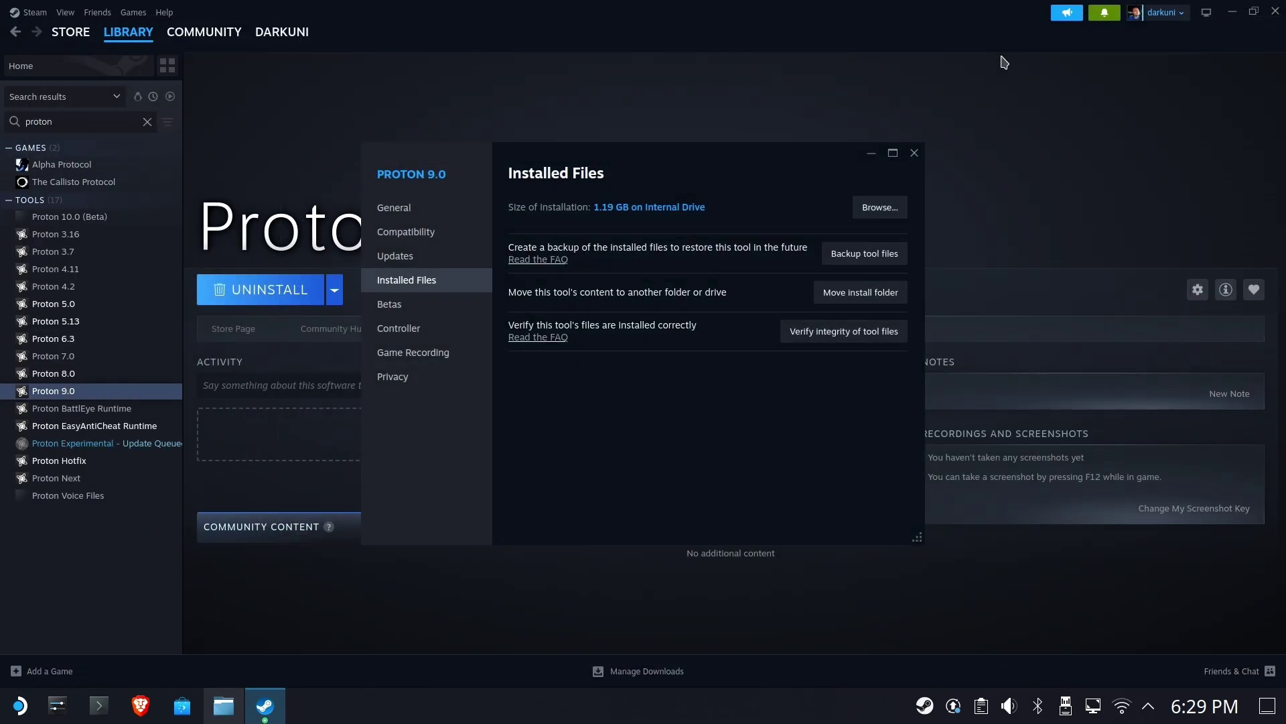
left_click(915, 153)
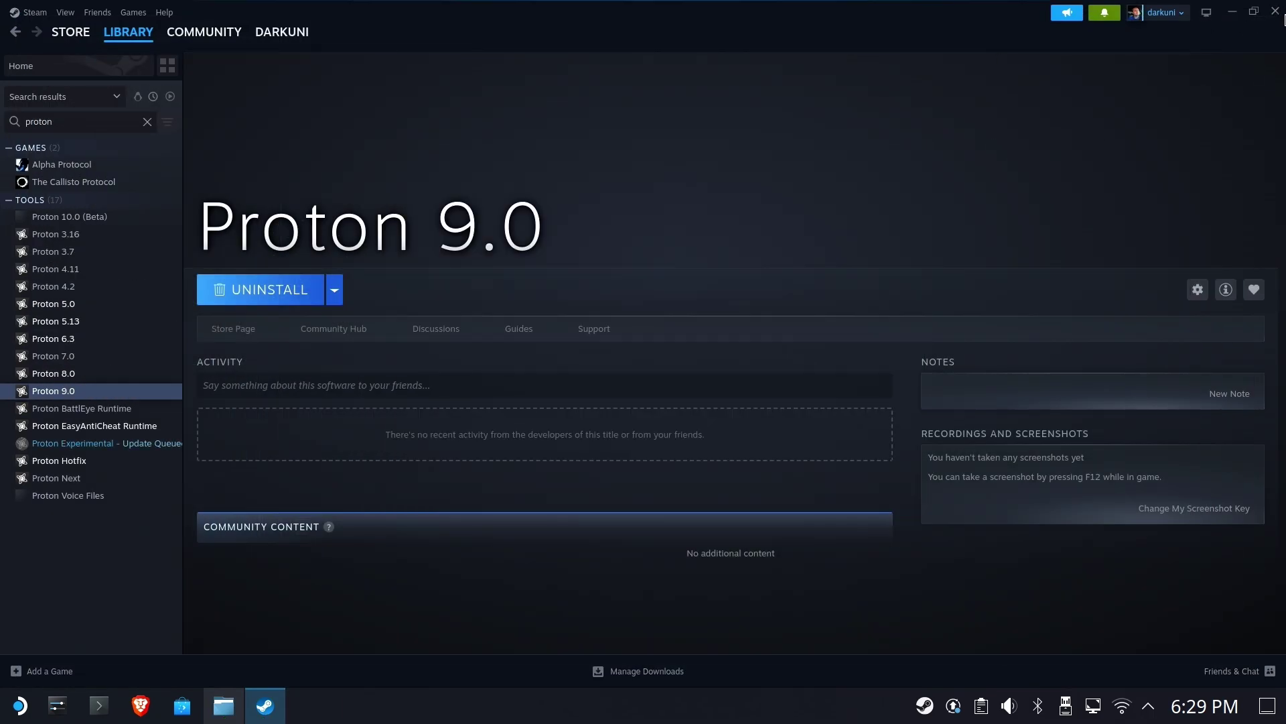
left_click(1272, 9)
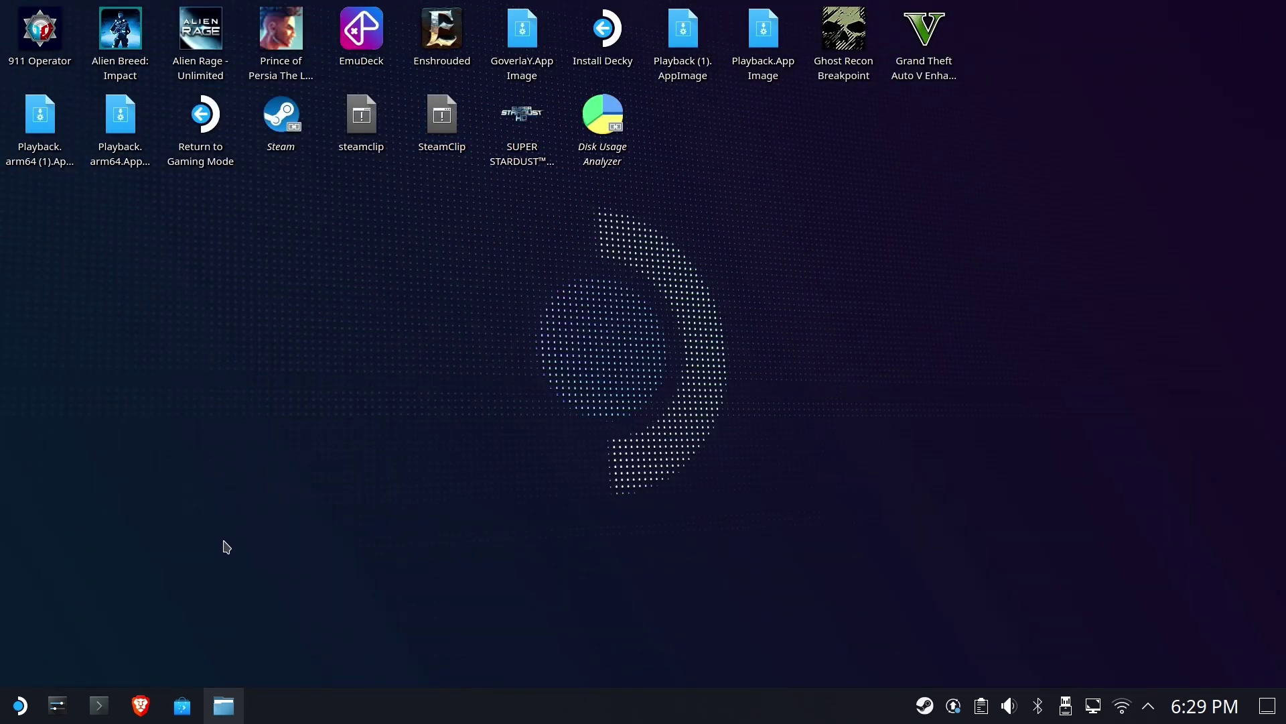
Return to Gaming Mode and start EmulationStation Desktop Edition
left_click(20, 706)
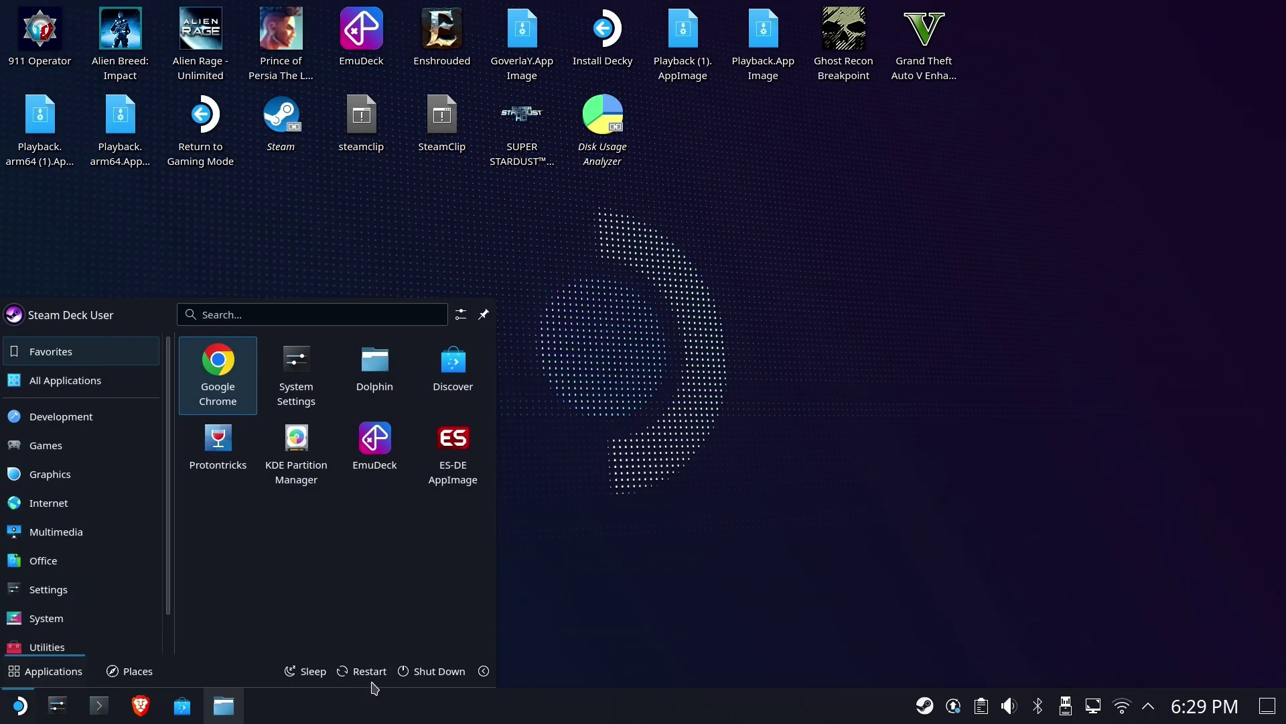
left_click(355, 184)
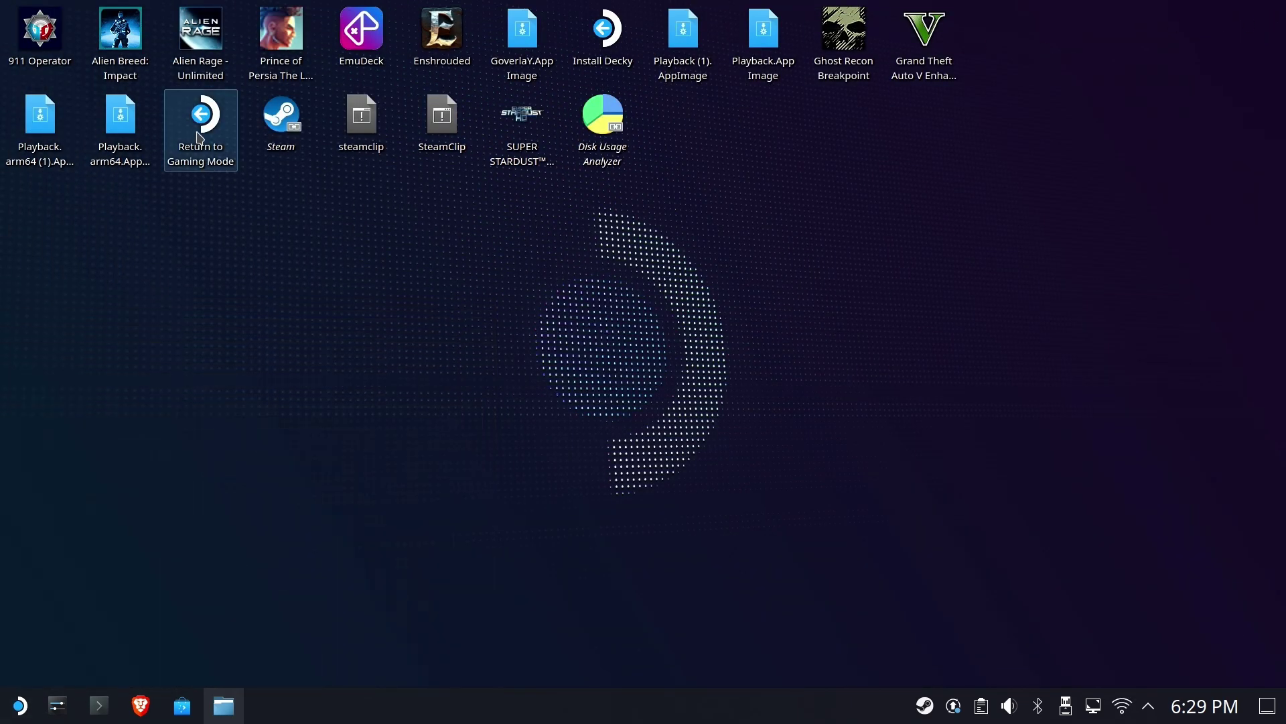
double_click(199, 137)
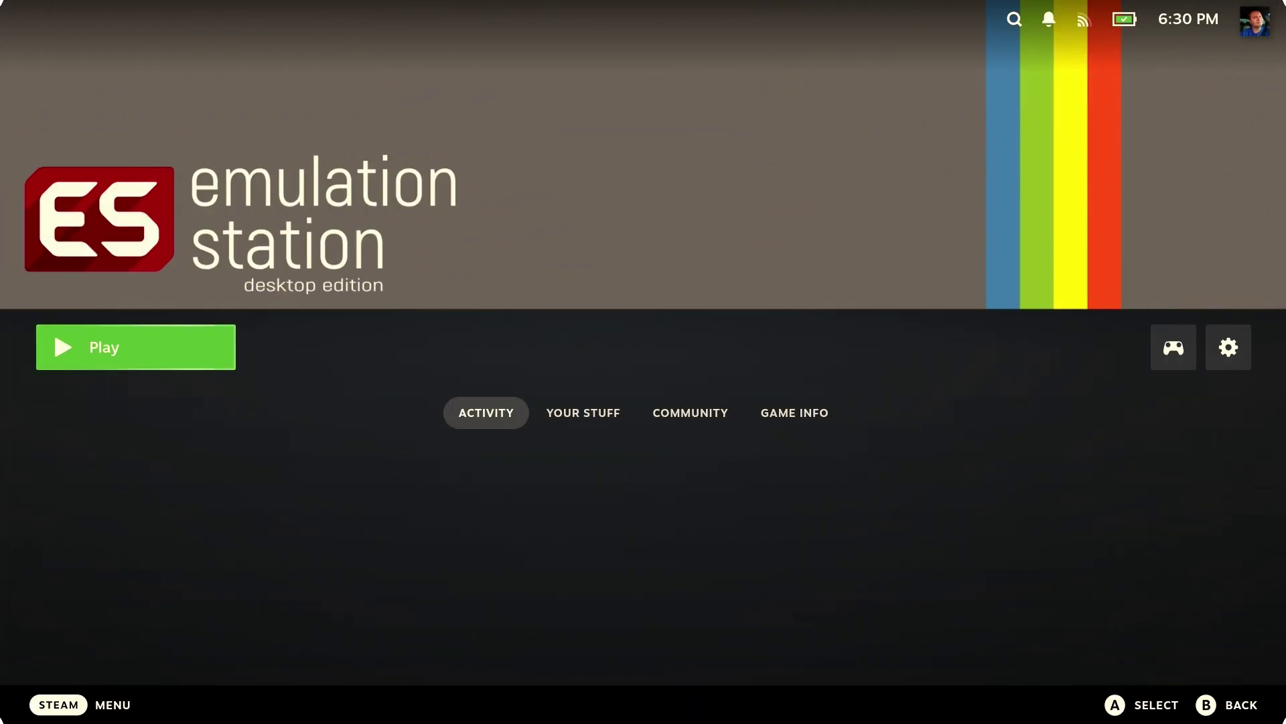
key("Return")
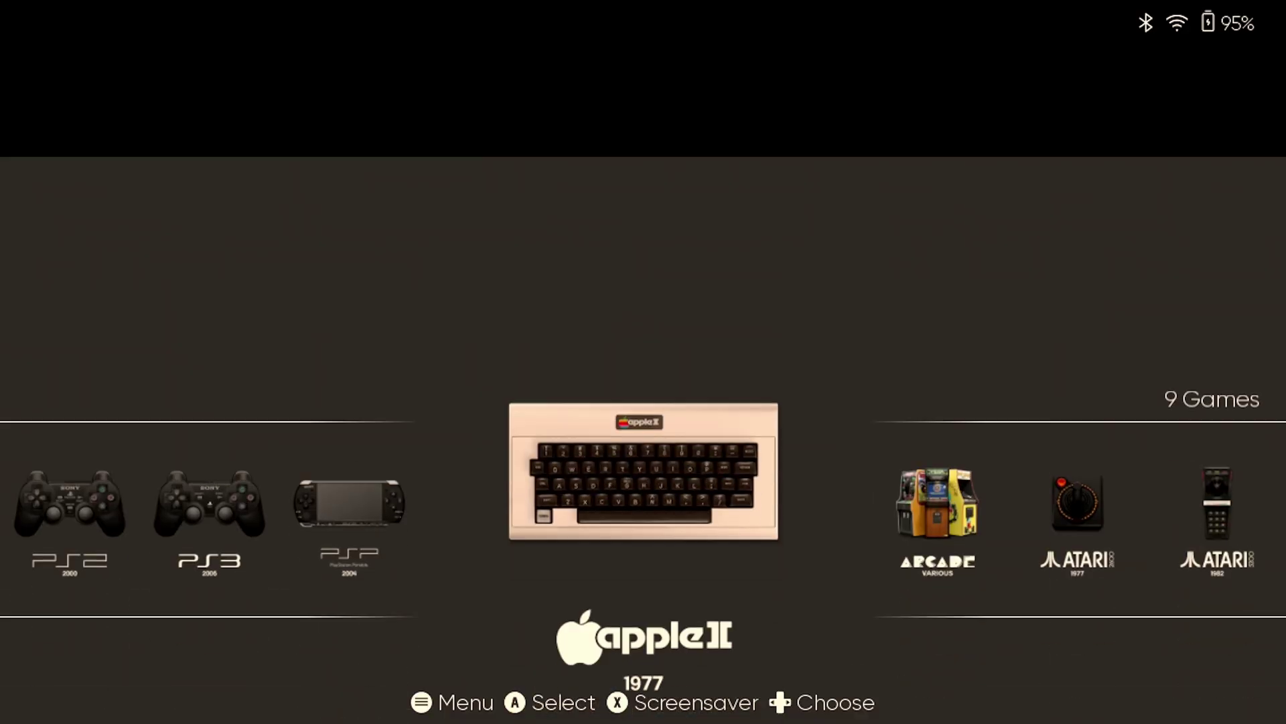
Browse the console carousel to Microsoft Xbox 360 and open its list of games
key("Right")
key("Right")
key("Right")
key("Right")
key("Right")
key("Right")
key("Right")
key("Right")
key("Right")
key("Right")
key("Right")
key("Right")
key("Right")
key("Right")
key("Right")
key("Right")
key("Right")
key("Right")
key("Right")
key("Return")
Launch Rumble Roses XX (USA) (En,Ja) from the Xbox 360 game list
key("Down")
key("Down")
key("Down")
key("Return")
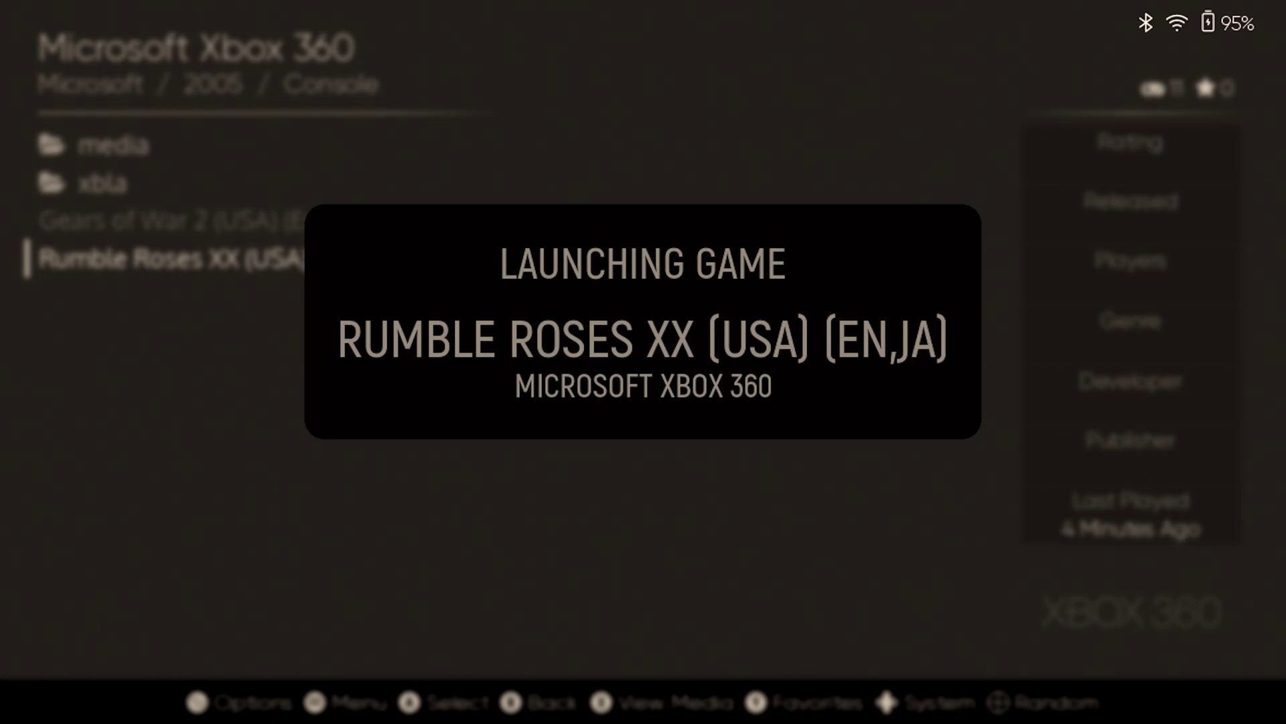